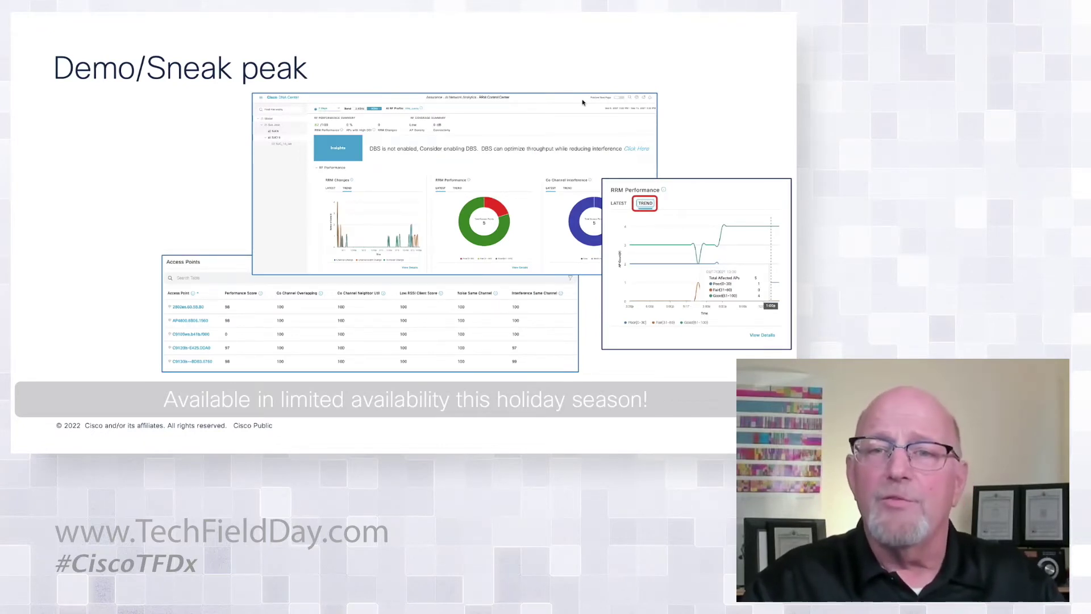
# Switch from the slide deck to the browser window showing Cisco DNA Center.
pyautogui.press('super+Tab')
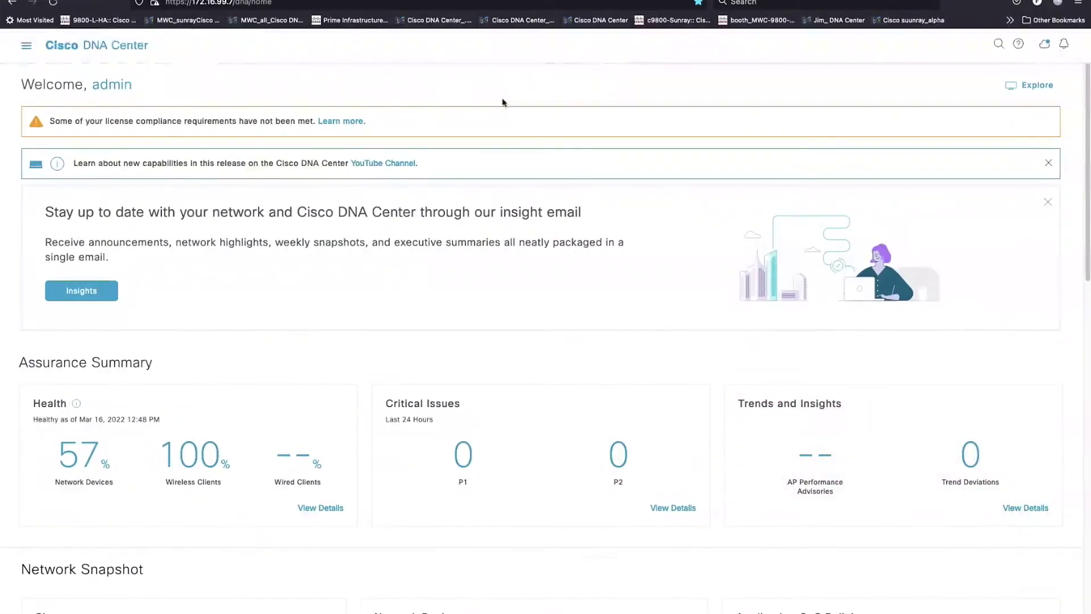
# Open Assurance > Enhanced RRM and load Building 14 (13 APs, 82/100 RRM performance on 5GHz).
pyautogui.click(26, 46)
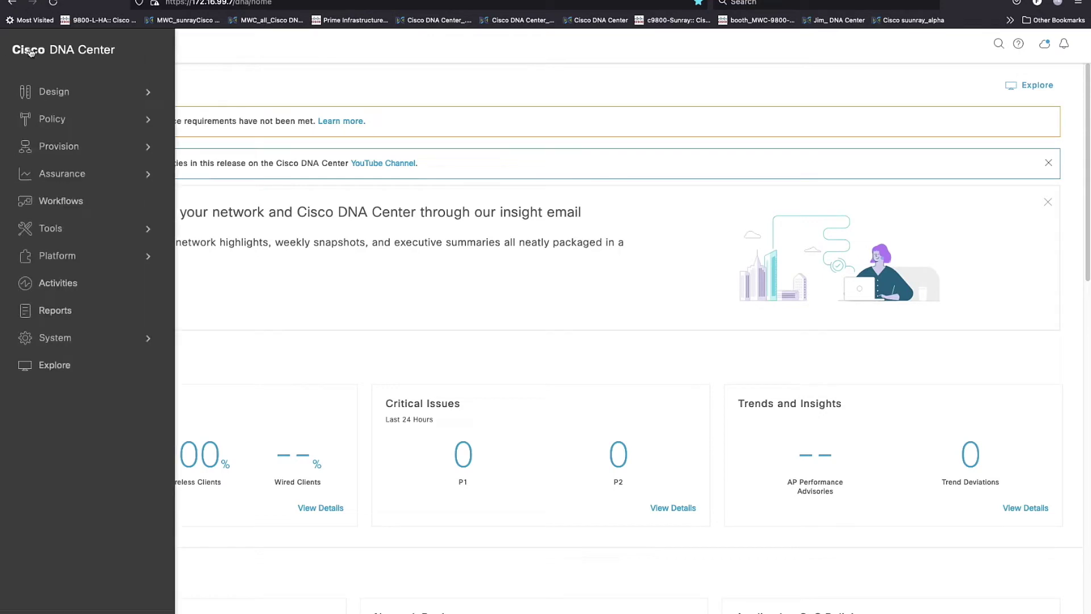
pyautogui.click(71, 178)
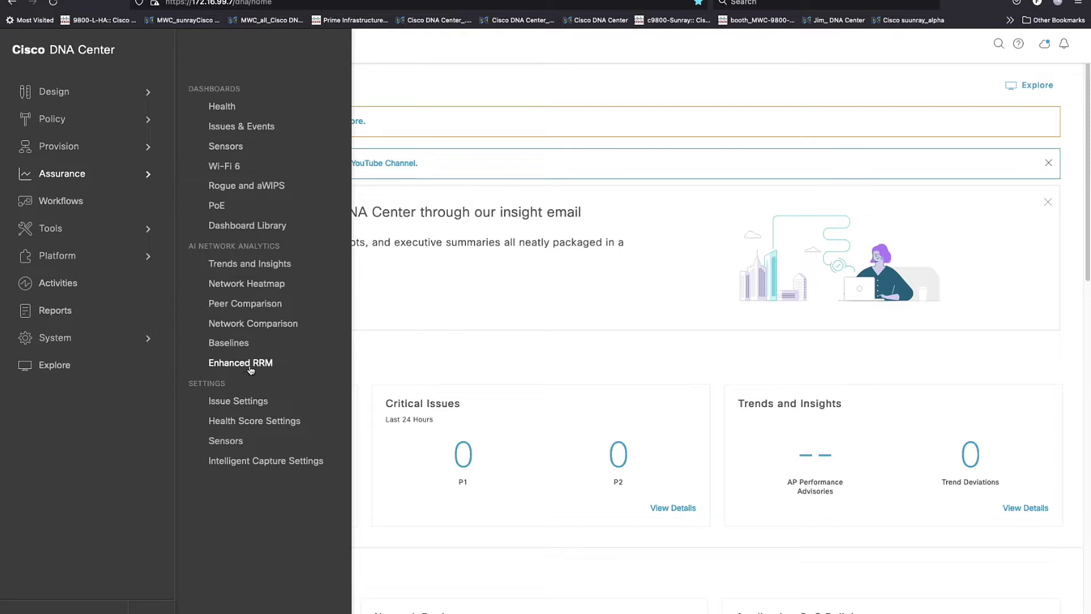
pyautogui.click(251, 364)
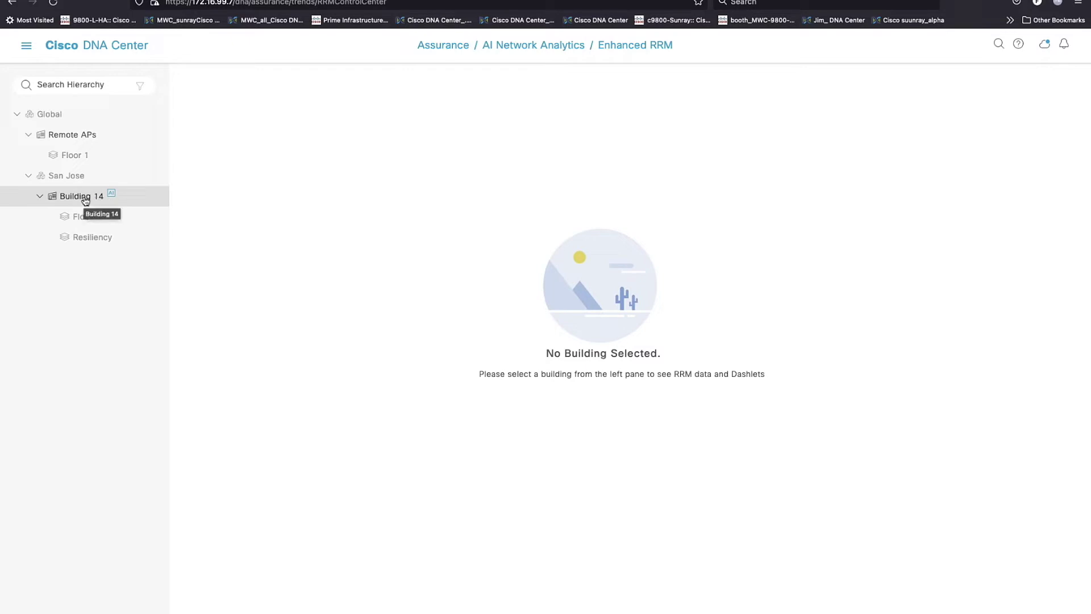
pyautogui.click(84, 198)
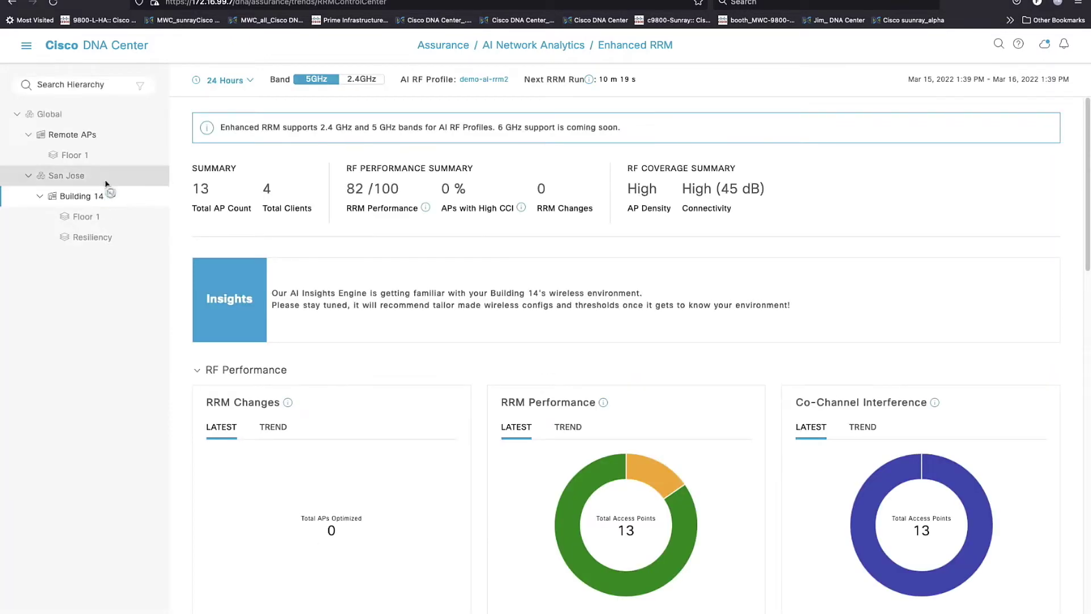
pyautogui.moveTo(108, 193)
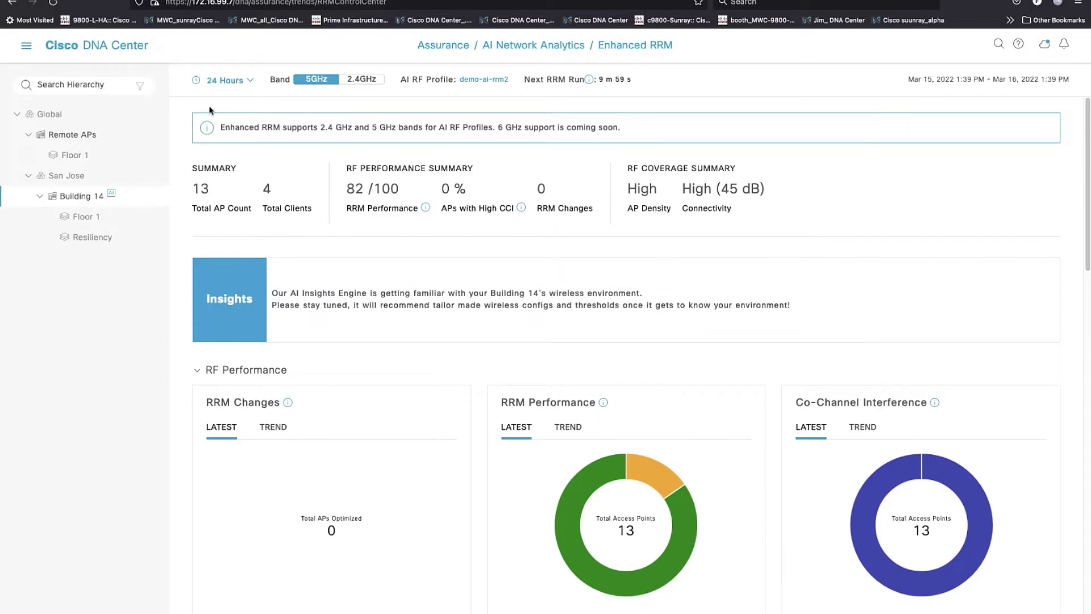
pyautogui.click(226, 81)
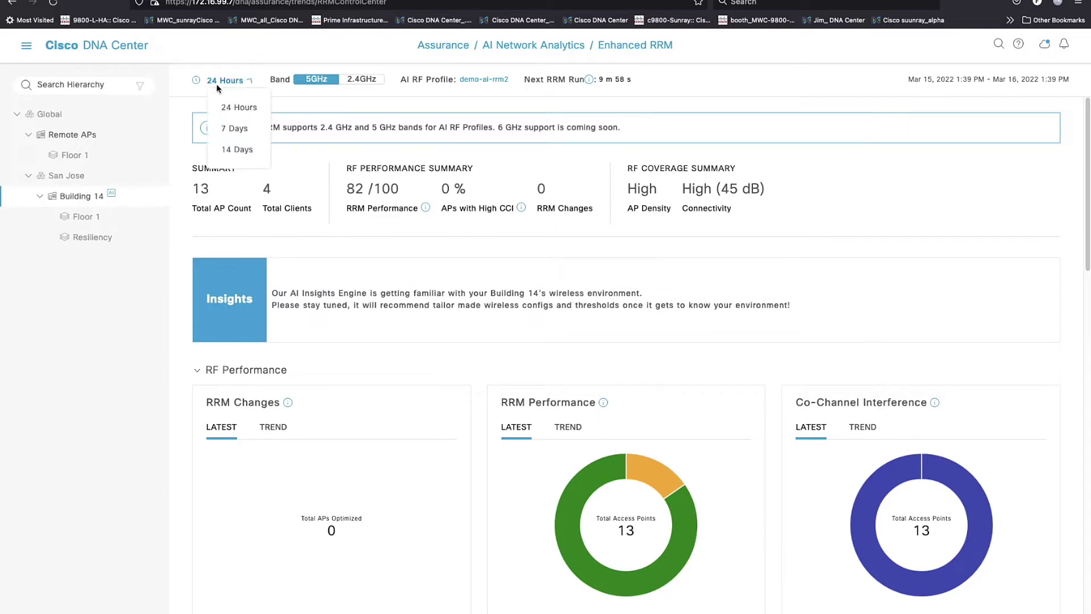
pyautogui.click(246, 98)
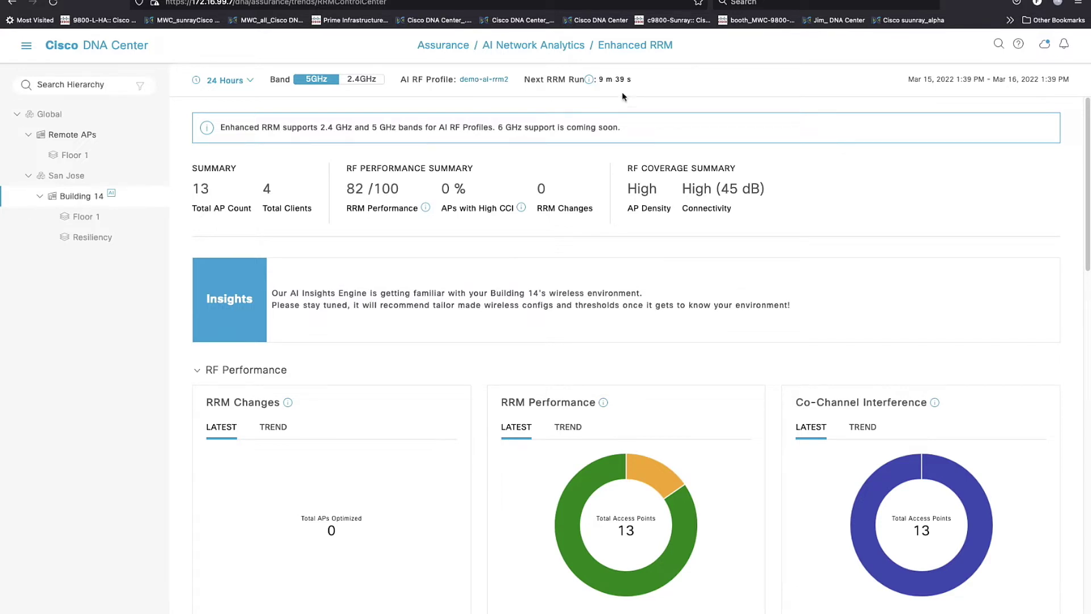
# Switch the dashboard to 2.4GHz and review its RF Performance charts: 0/100, 73% high CCI.
pyautogui.moveTo(589, 83)
pyautogui.moveTo(425, 210)
pyautogui.click(362, 81)
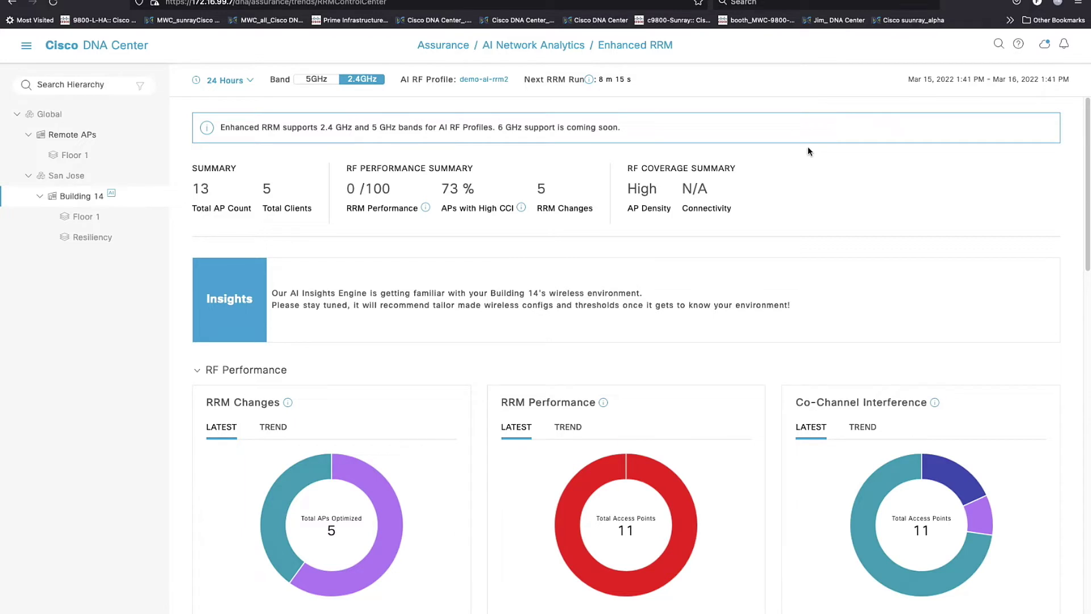
pyautogui.scroll(-2, 807, 146)
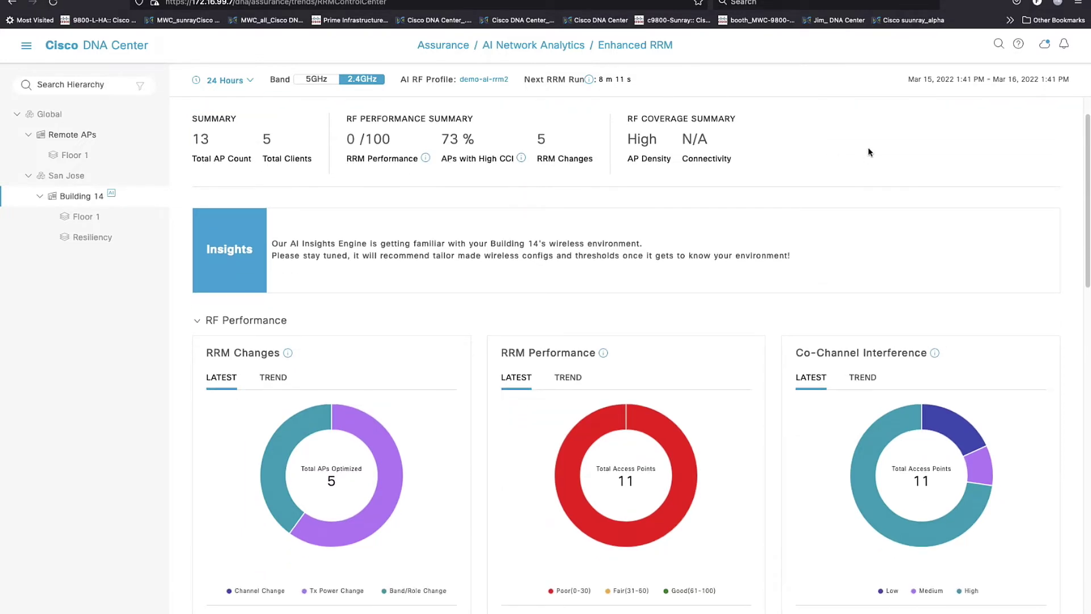
pyautogui.scroll(-2, 873, 151)
pyautogui.scroll(-2, 873, 150)
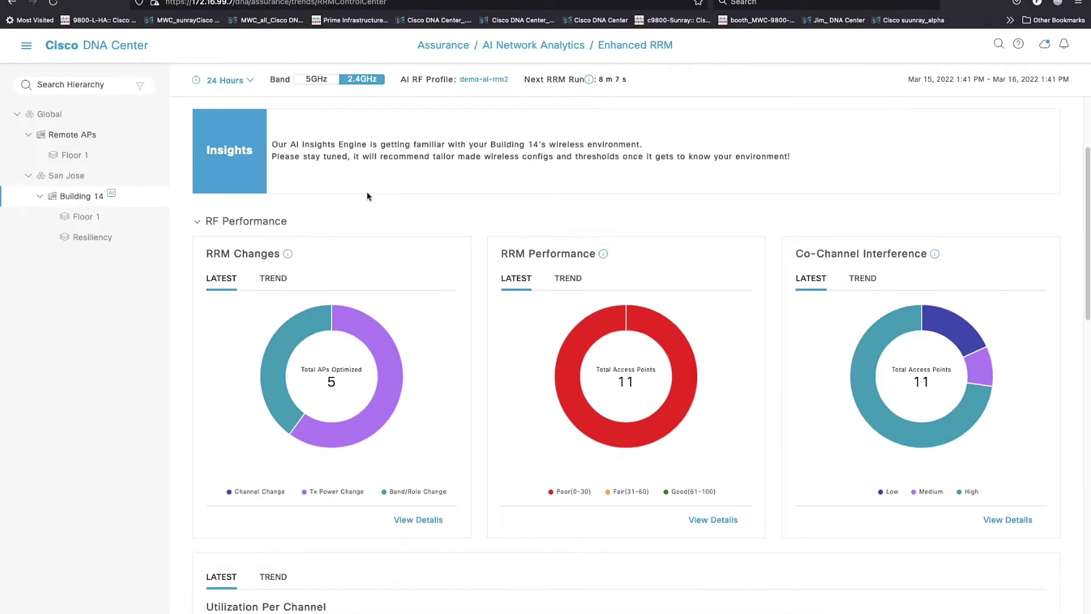
pyautogui.scroll(5, 370, 195)
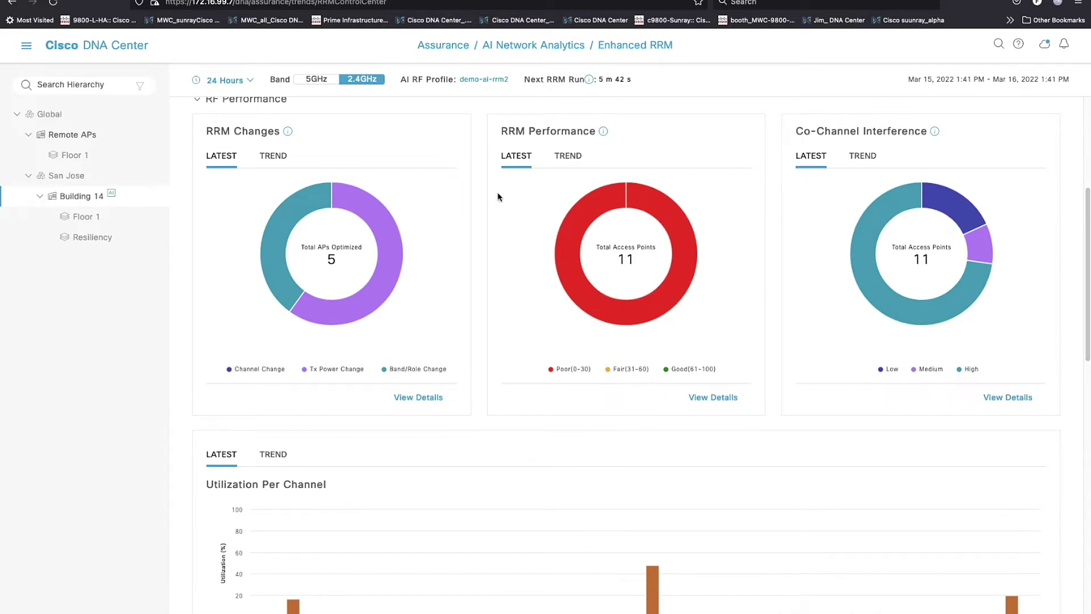
pyautogui.scroll(1, 431, 189)
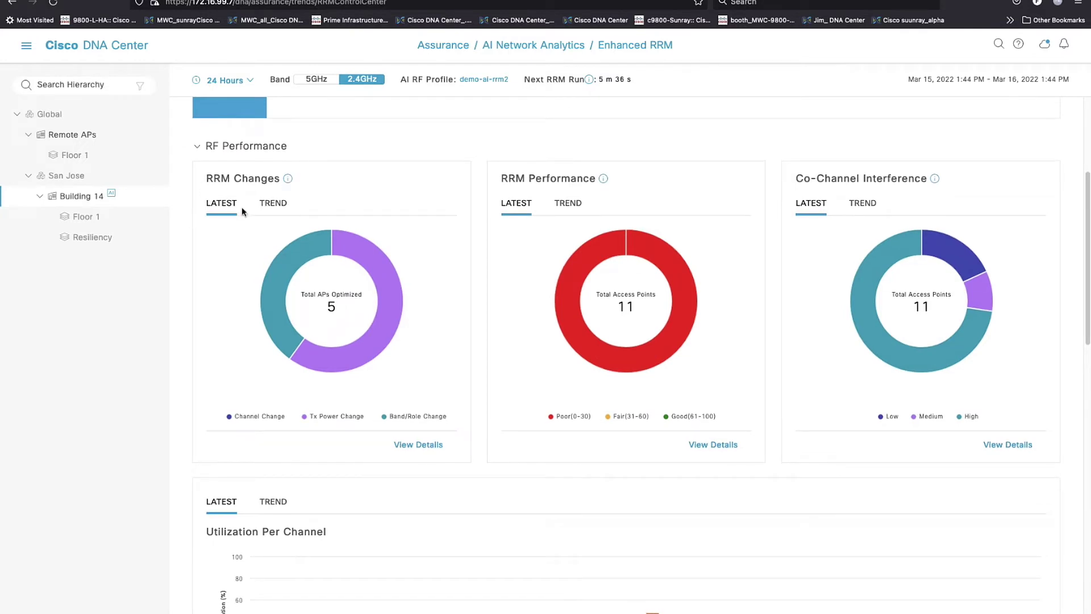
pyautogui.moveTo(299, 262)
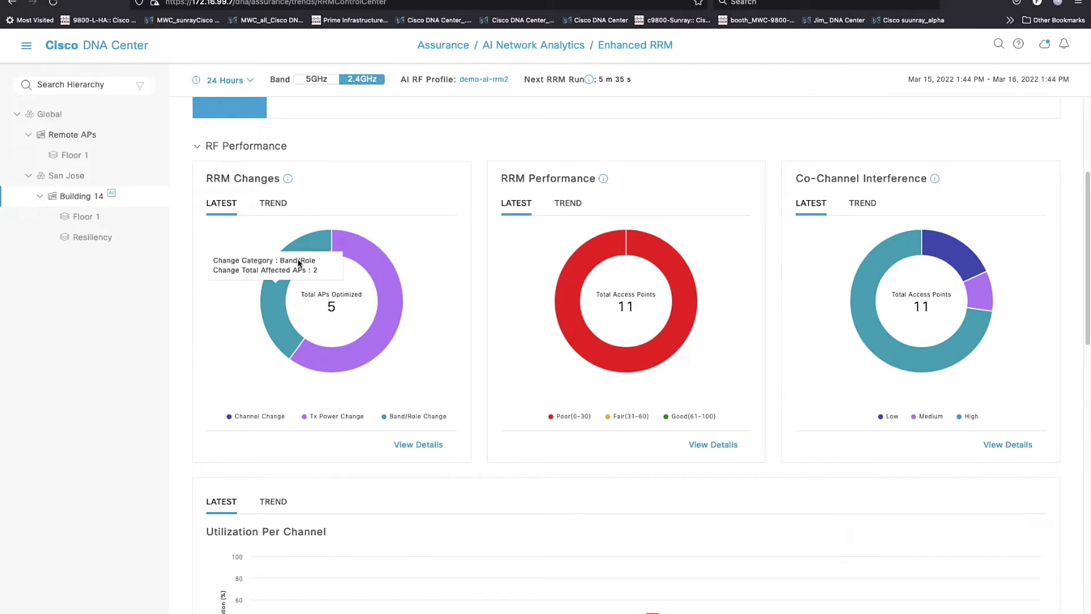
# In RRM Changes trend details, list the six access points changed at 3:30 PM on 3/15/2022.
pyautogui.click(428, 446)
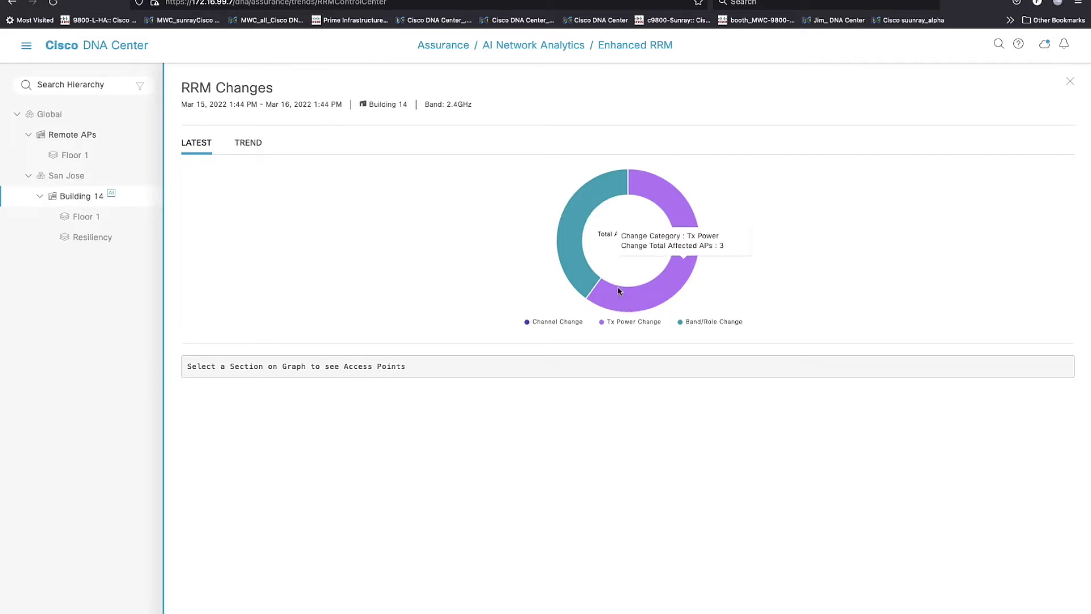
pyautogui.click(249, 143)
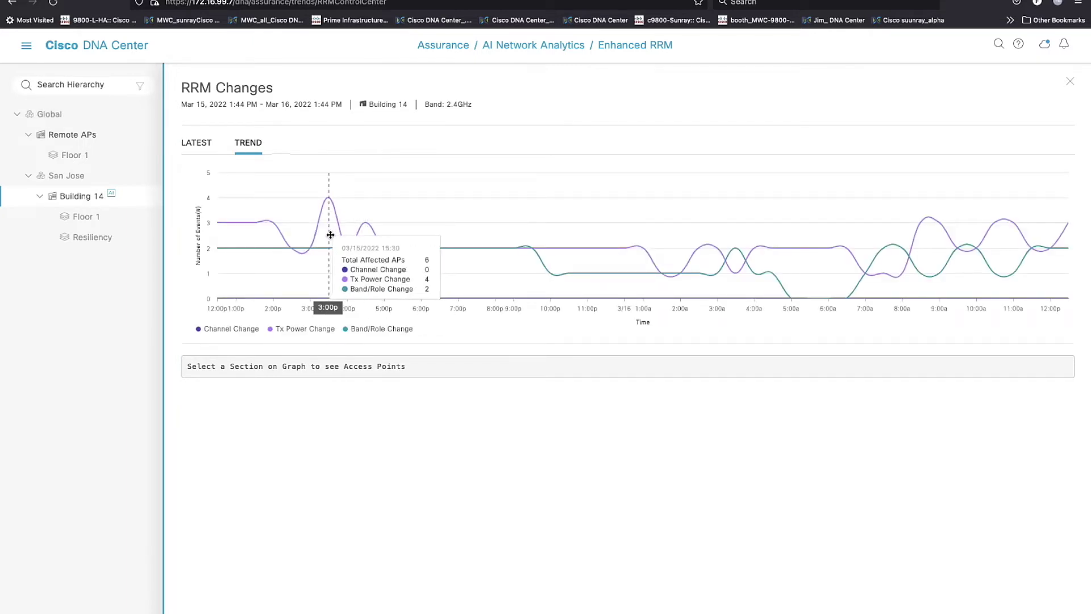
pyautogui.click(335, 234)
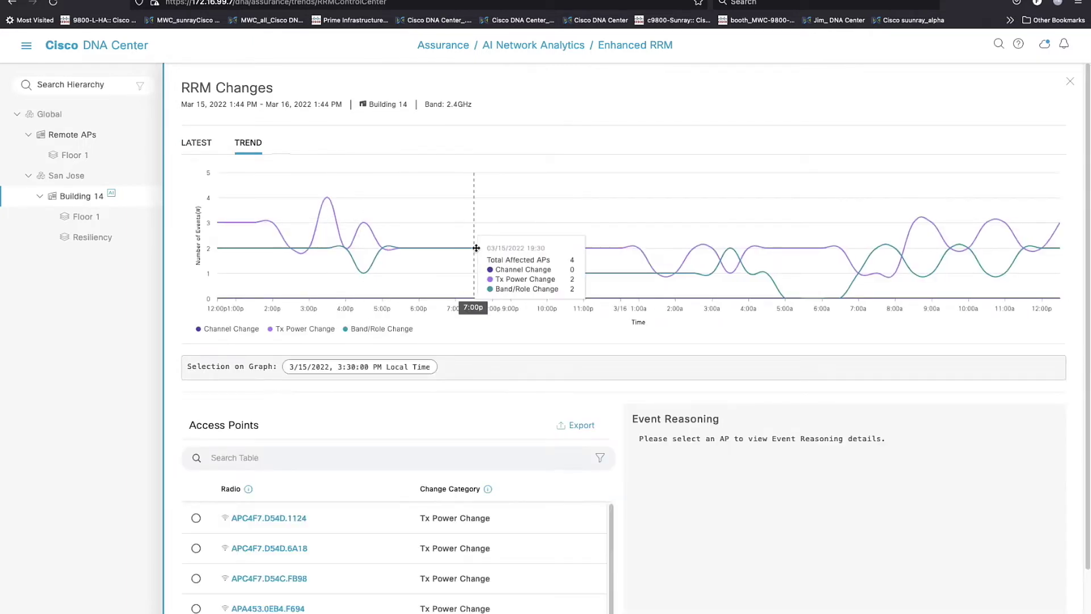
pyautogui.scroll(-3, 418, 250)
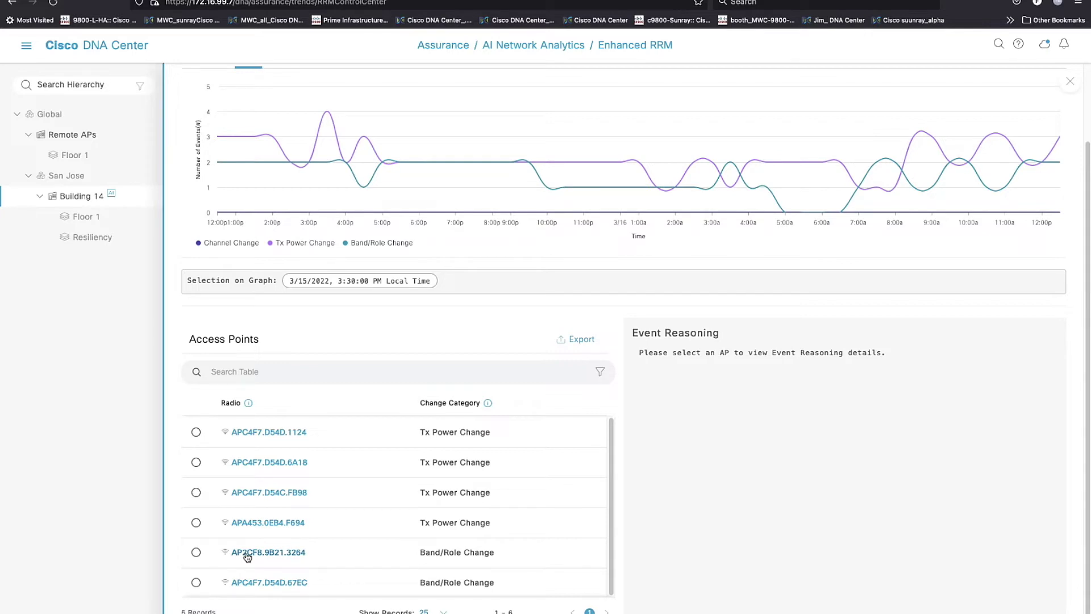
# Show Event Reasoning for AP2CF8.9B21.3264's Band/Role Change: redundant XOR radio, FRA candidate.
pyautogui.click(195, 553)
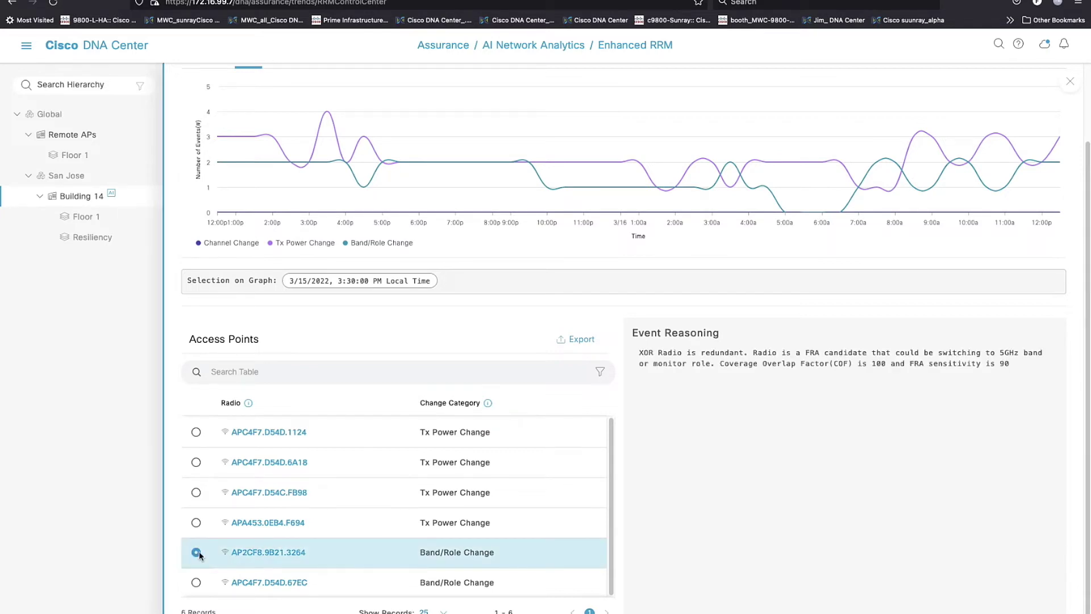
pyautogui.scroll(5, 795, 366)
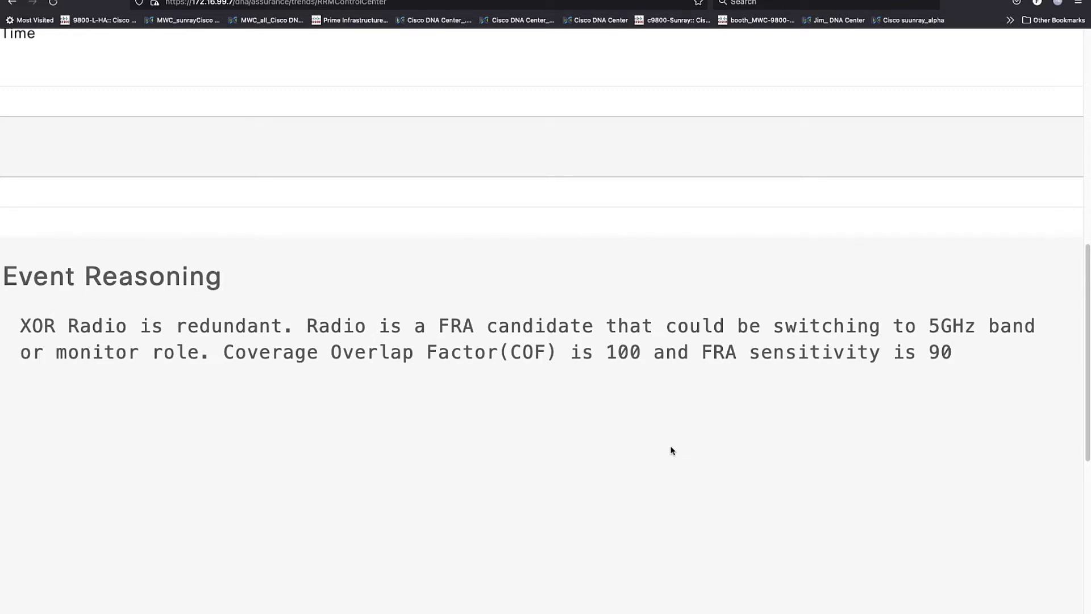
pyautogui.scroll(-5, 671, 450)
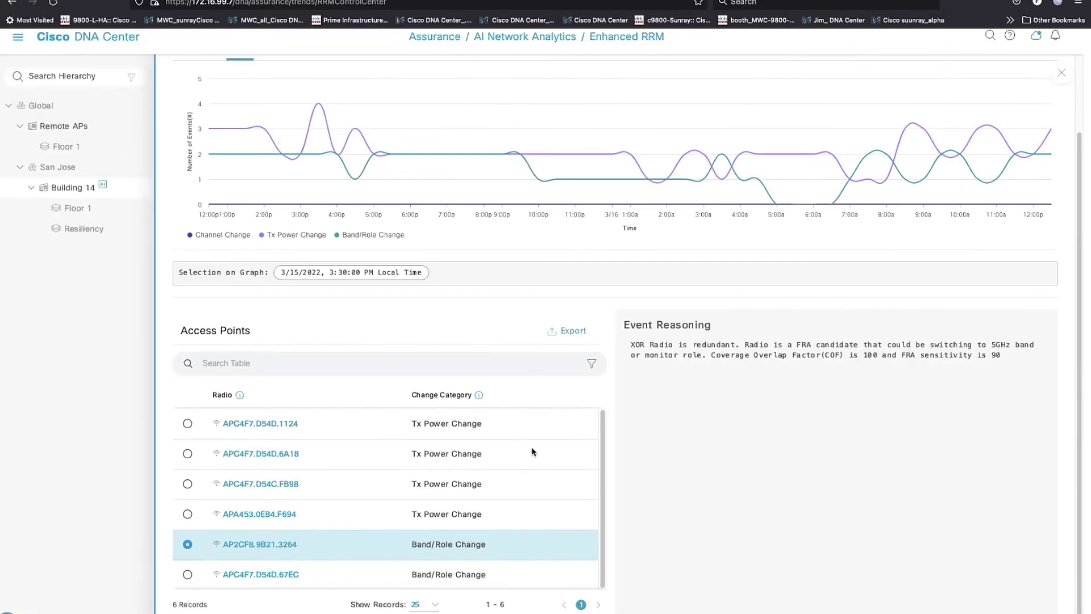
pyautogui.scroll(3, 530, 424)
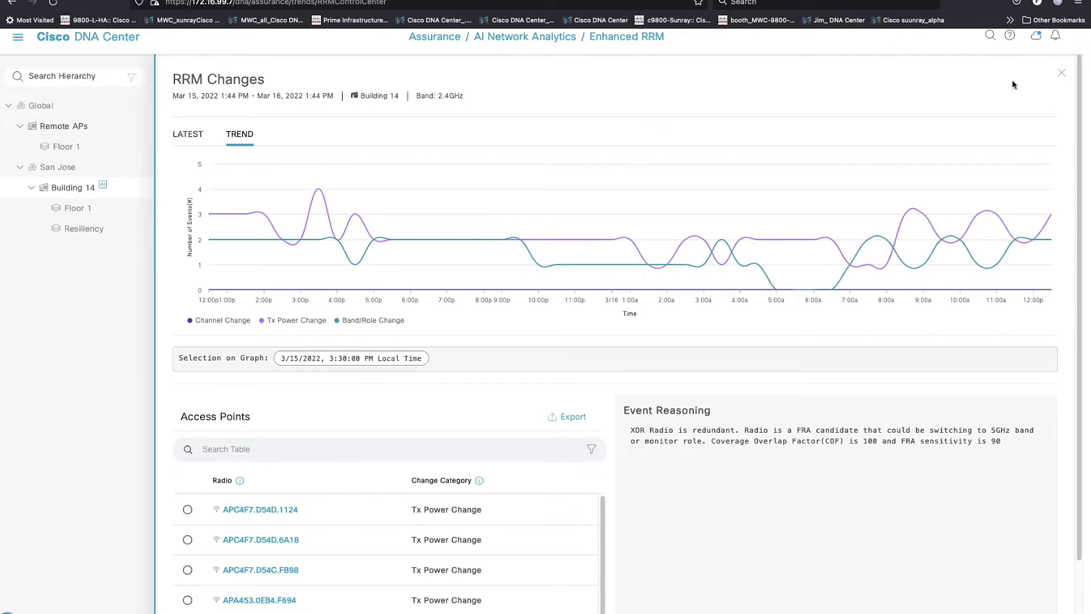
# Close the RRM Changes details and return to the 2.4GHz RF Performance charts.
pyautogui.click(1064, 74)
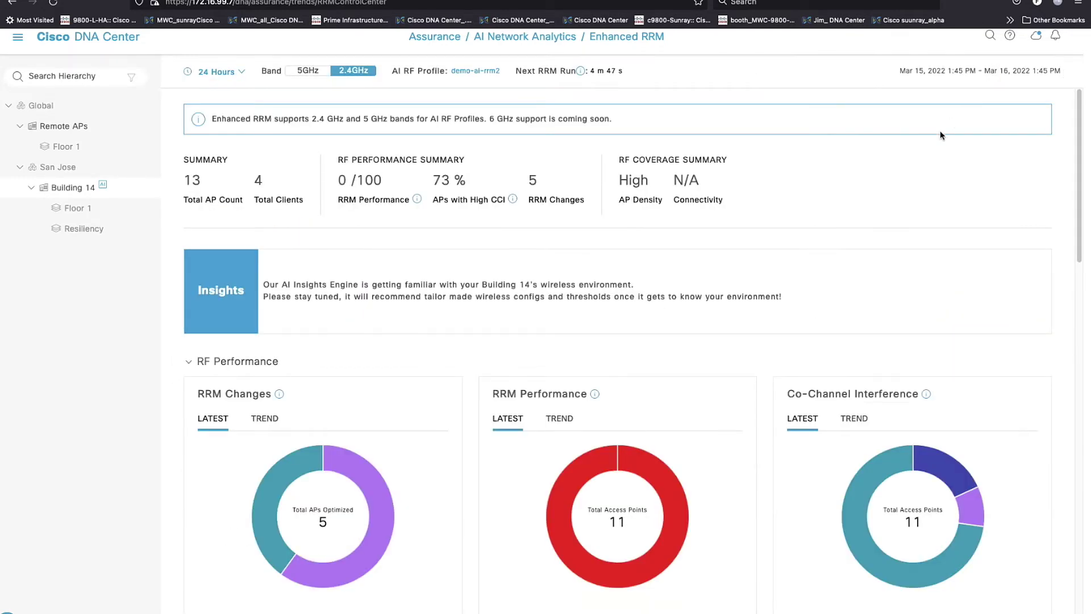
pyautogui.scroll(-5, 921, 153)
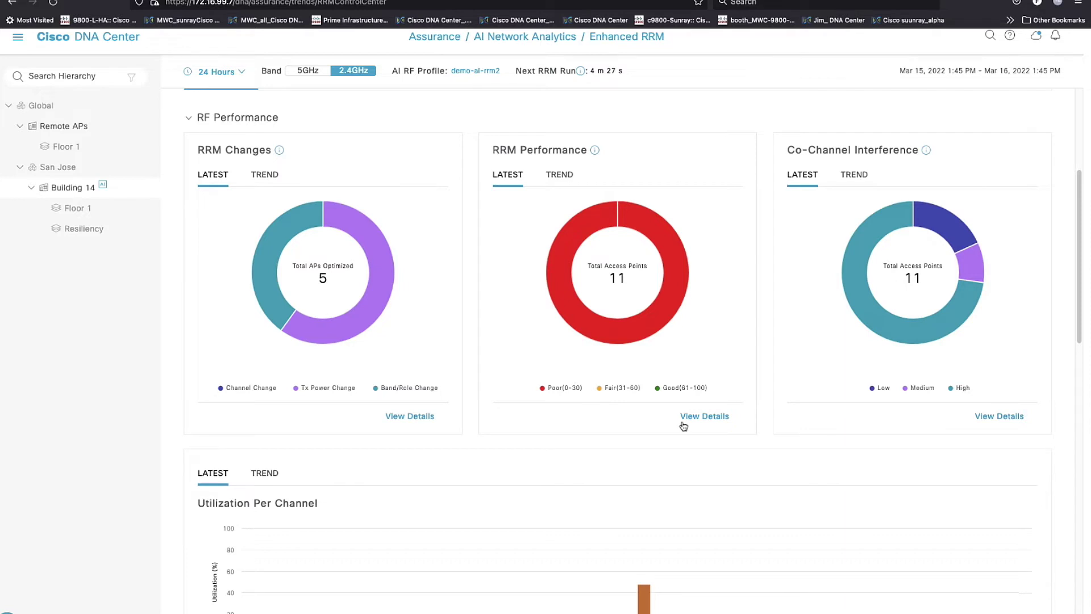
# Open the RRM Performance trend and list the access points at a selected time.
pyautogui.click(707, 418)
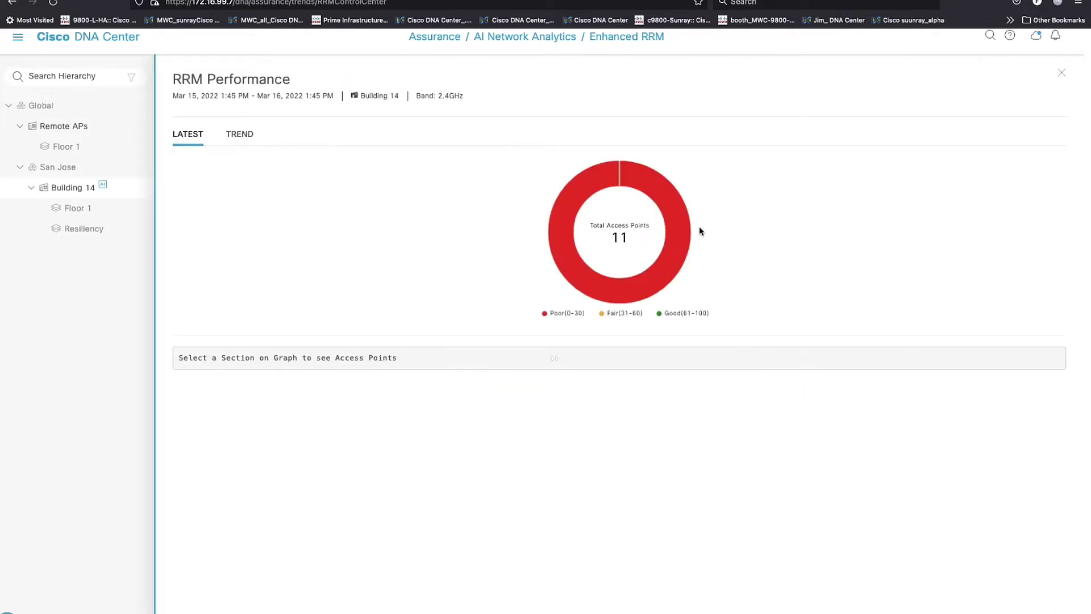
pyautogui.click(241, 135)
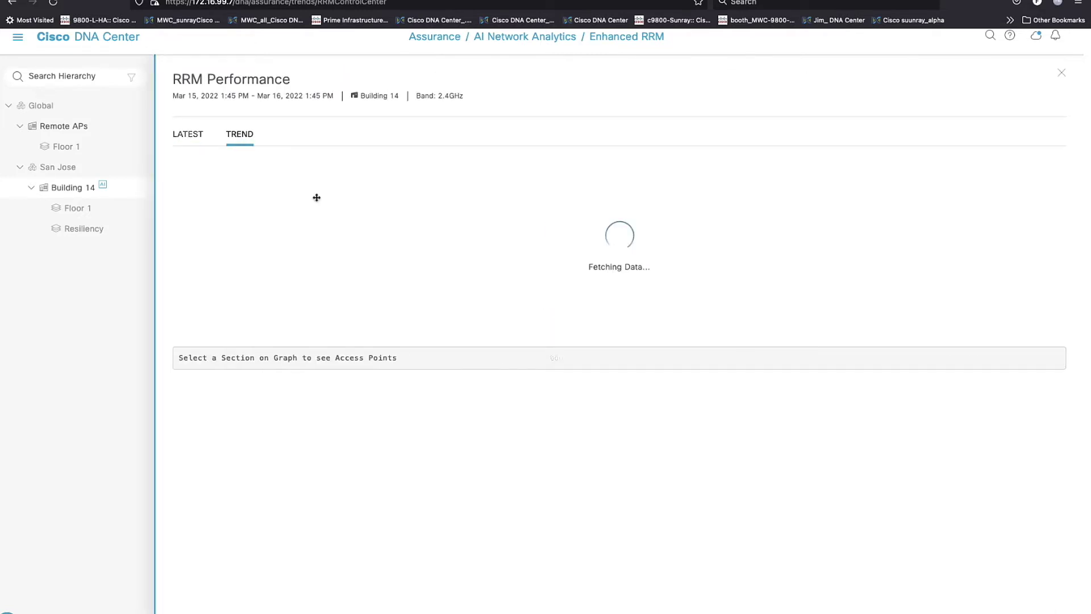
pyautogui.click(824, 222)
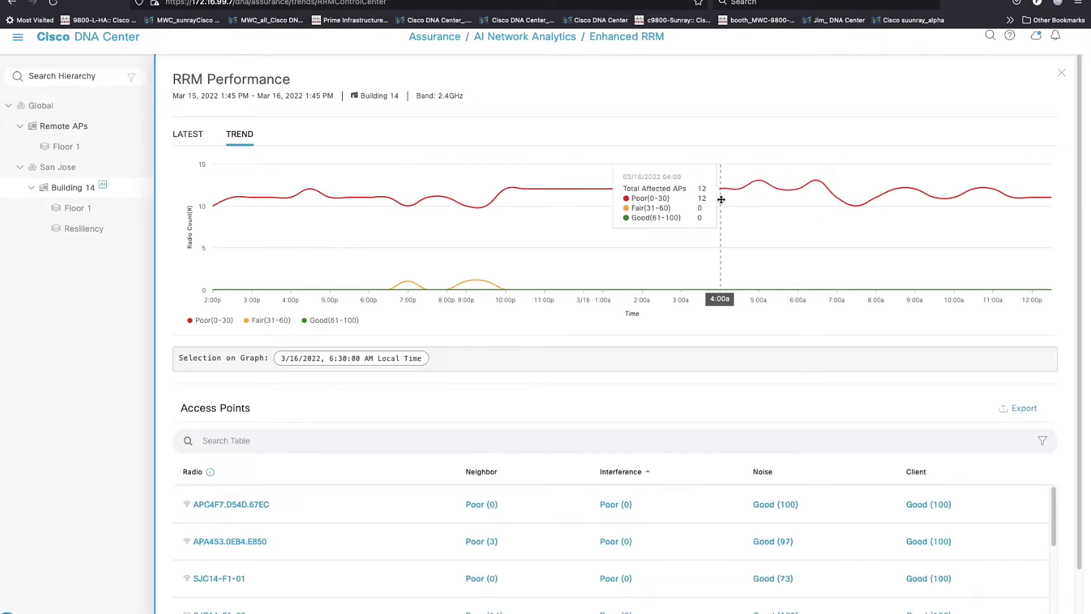
pyautogui.scroll(-2, 721, 205)
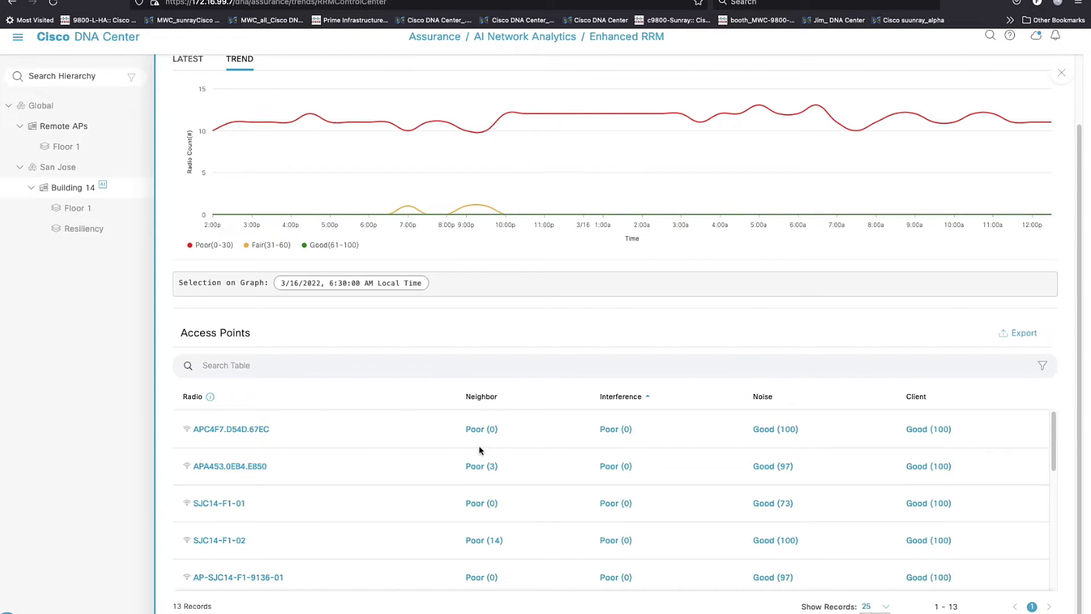
# Check why the first access point's interference is rated Poor (0), then close the details.
pyautogui.click(611, 435)
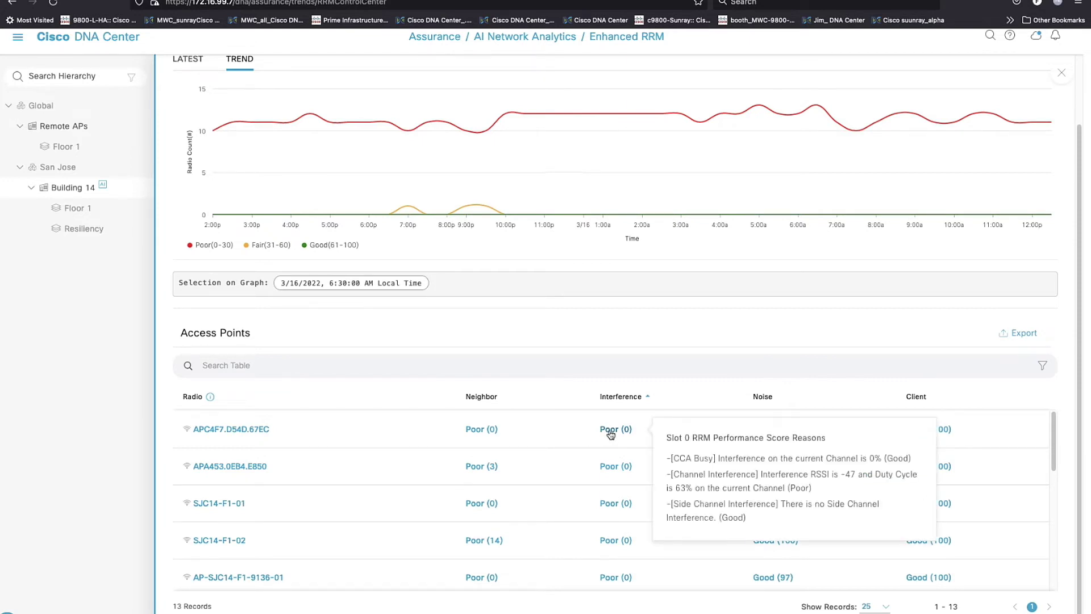
pyautogui.scroll(5, 709, 445)
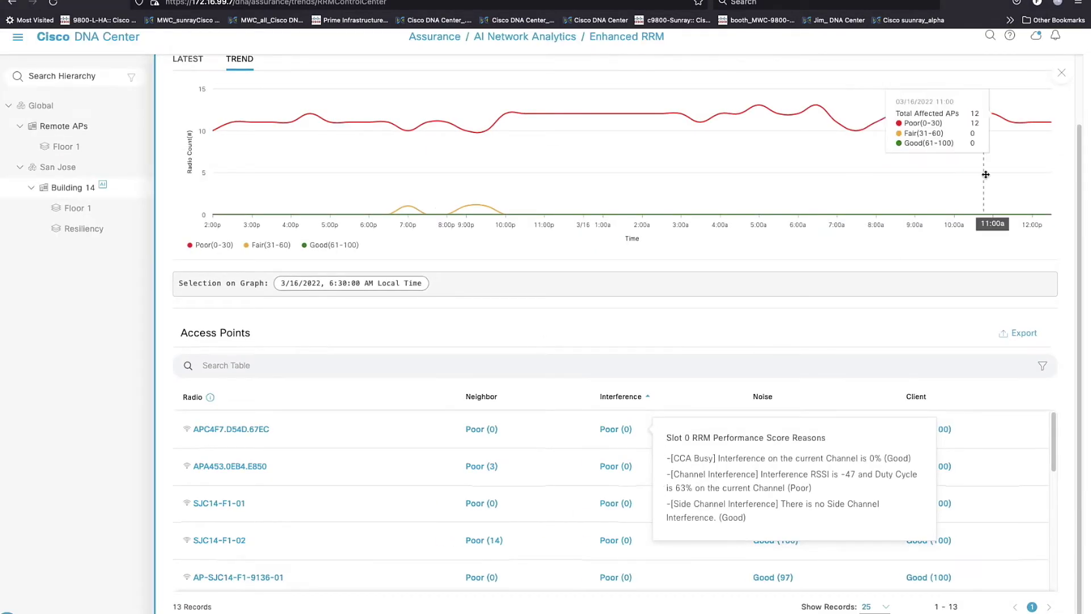
pyautogui.click(1062, 74)
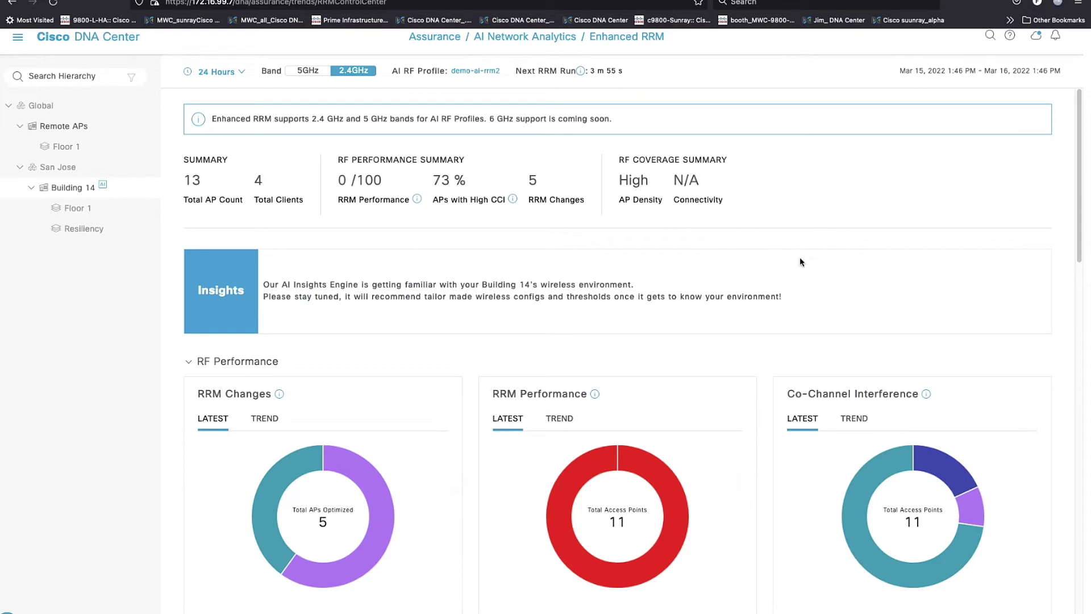
pyautogui.scroll(-3, 862, 247)
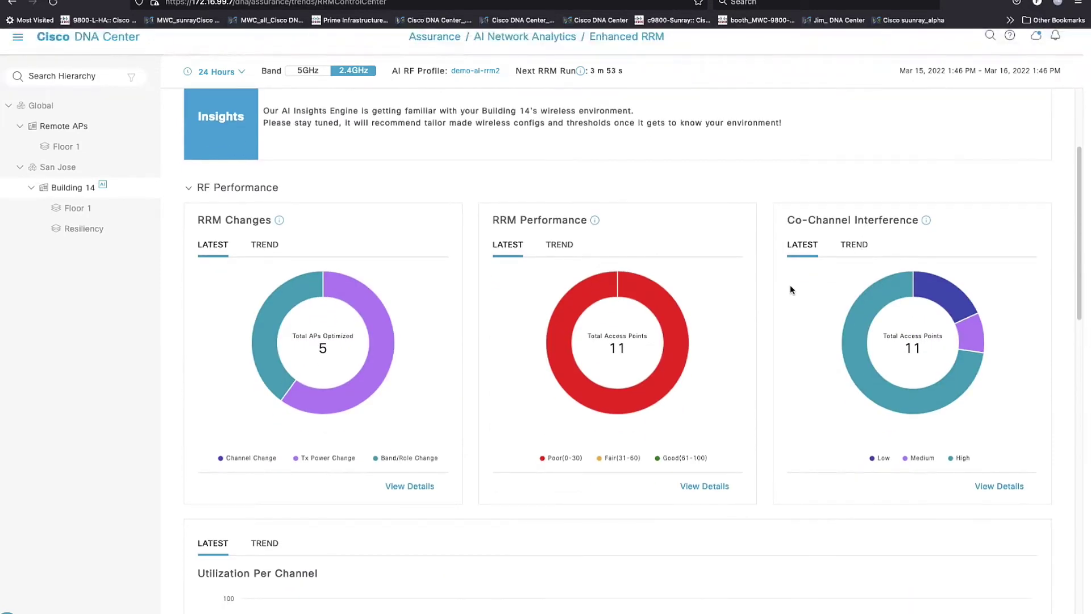
pyautogui.scroll(-1, 790, 285)
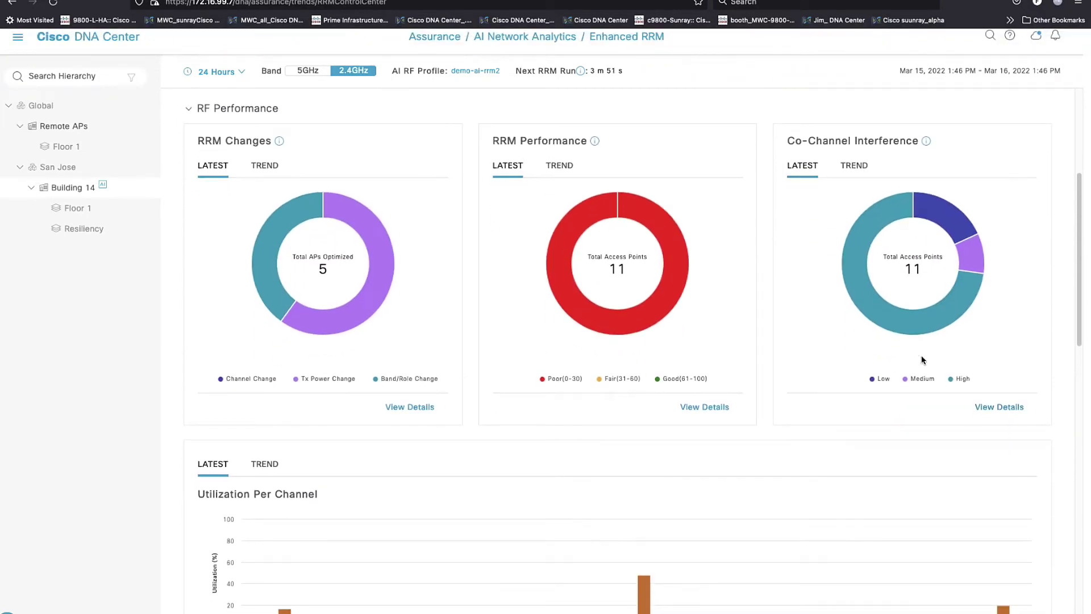
# Open the Co-Channel Interference trend and review the 13 AP radios' channel, impact score, CCI and duty cycle.
pyautogui.moveTo(906, 328)
pyautogui.moveTo(973, 257)
pyautogui.click(1007, 408)
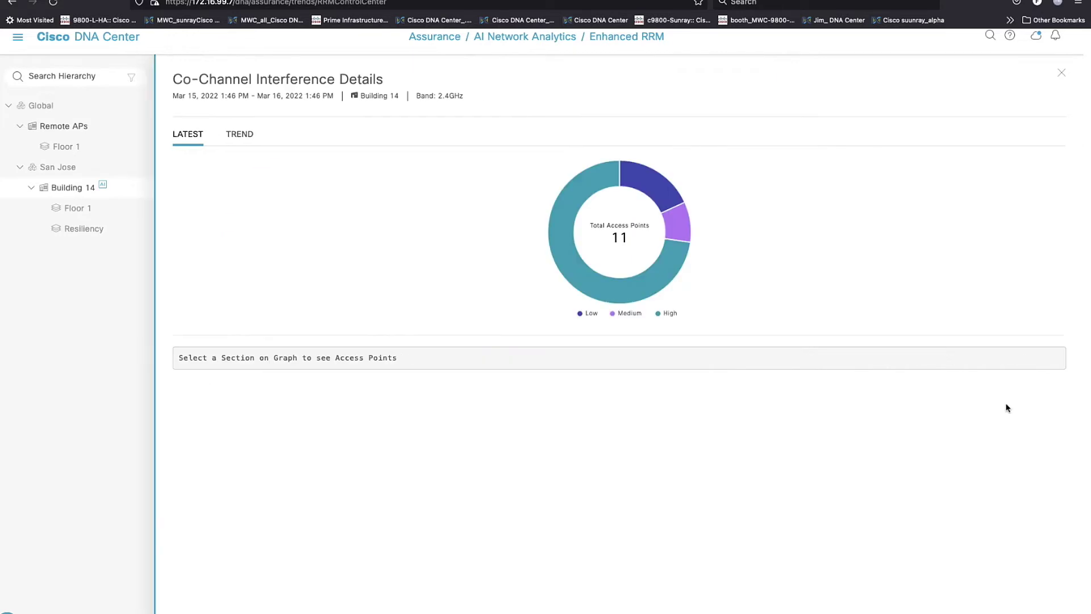
pyautogui.click(251, 127)
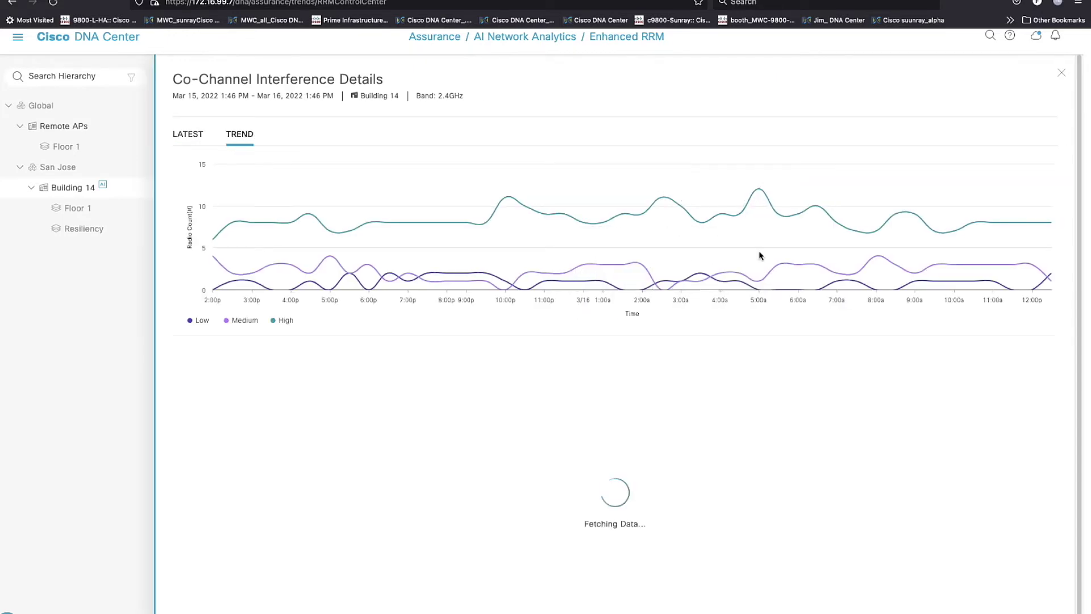
pyautogui.scroll(-2, 681, 213)
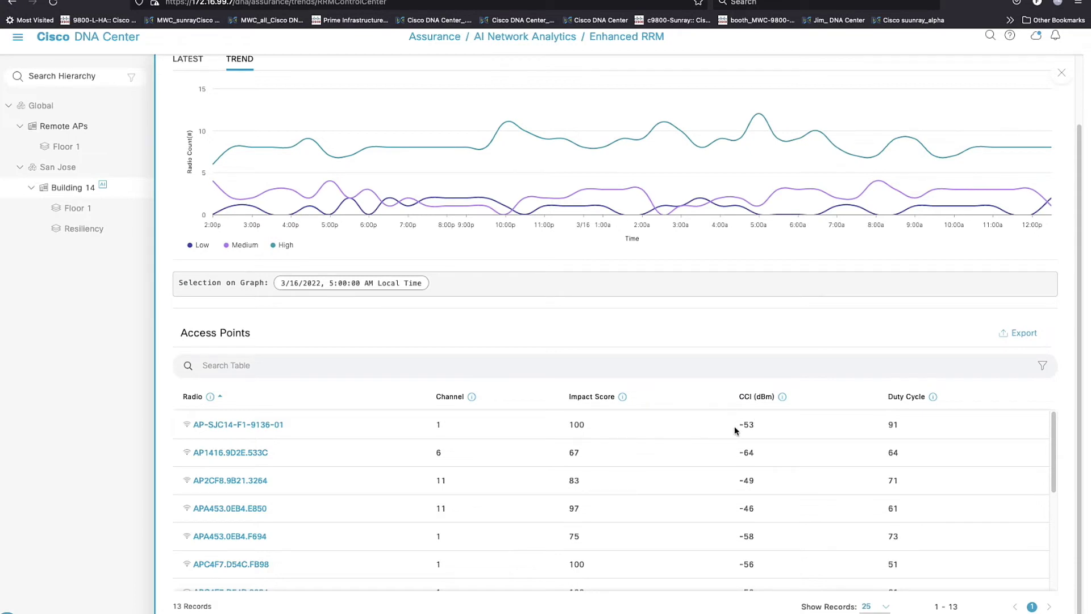
pyautogui.scroll(2, 735, 430)
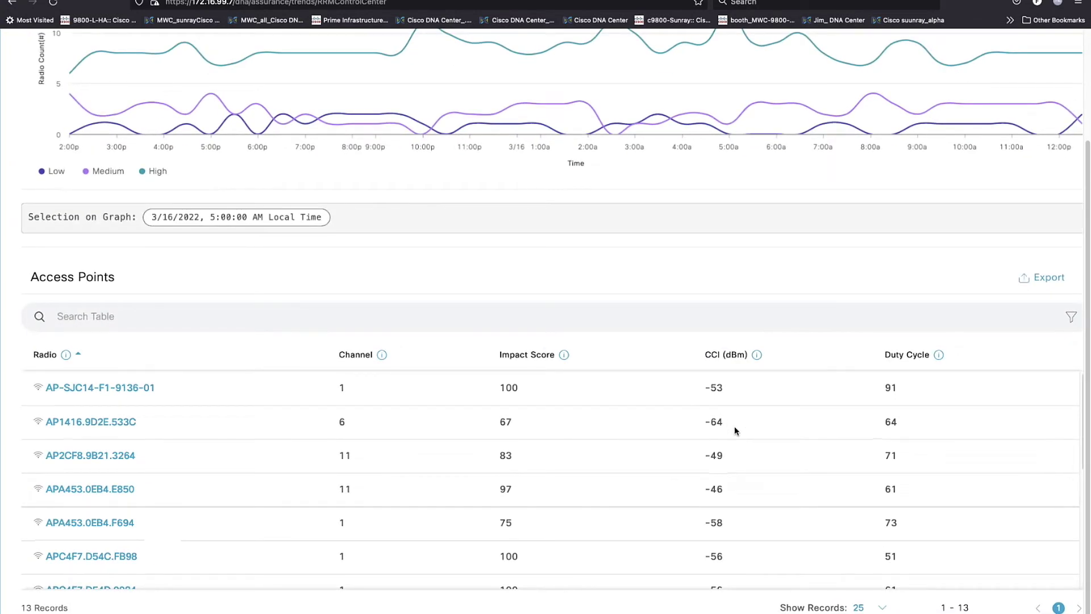
pyautogui.scroll(1, 734, 426)
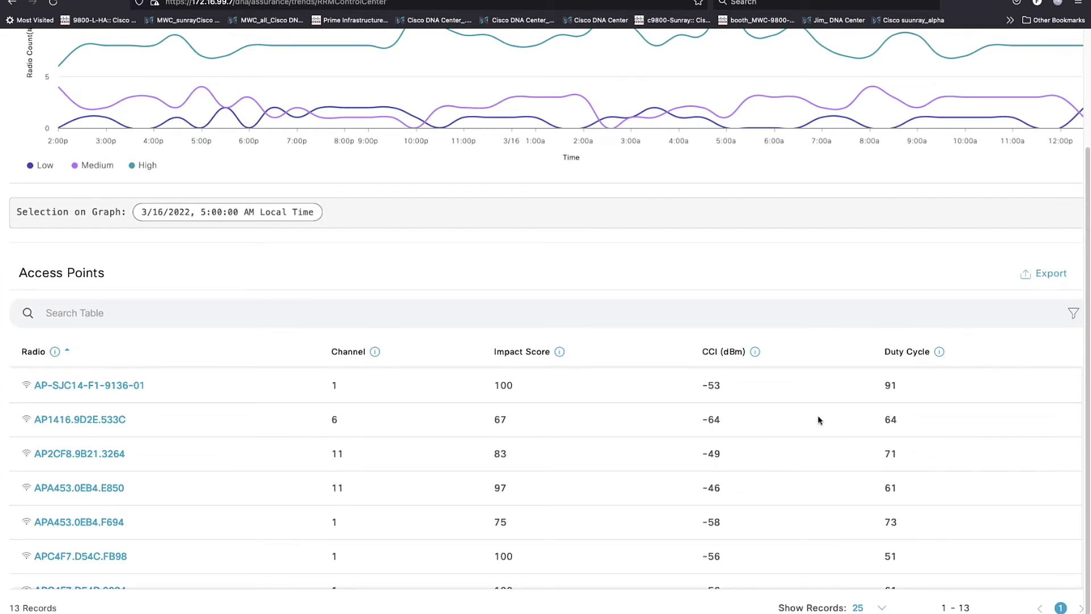
pyautogui.scroll(-2, 817, 420)
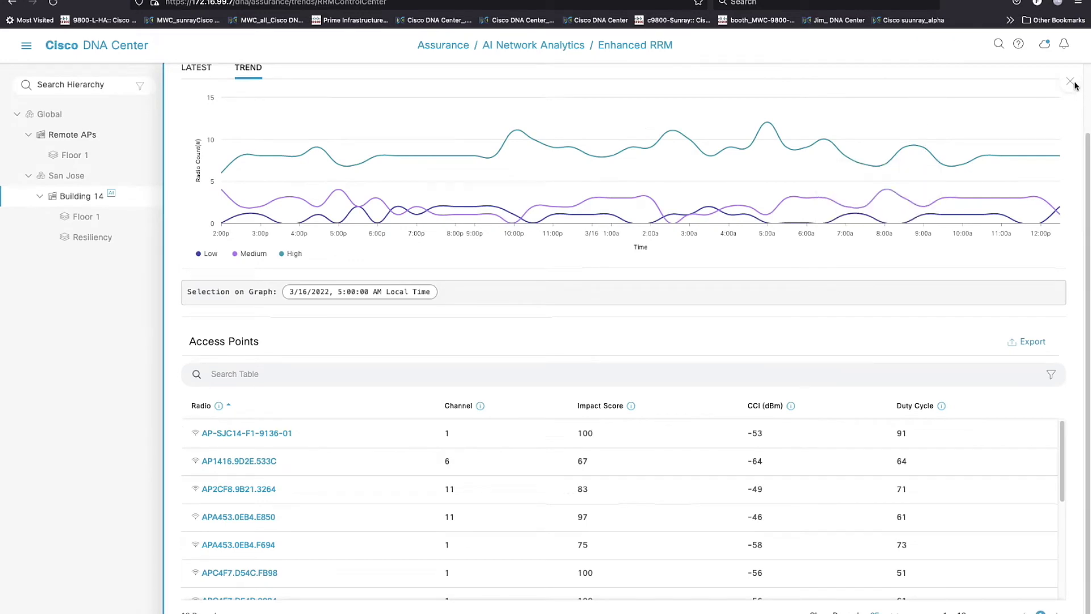
# Switch the dashboard to 5GHz and open the RRM Changes trend details for Building 14.
pyautogui.click(1069, 83)
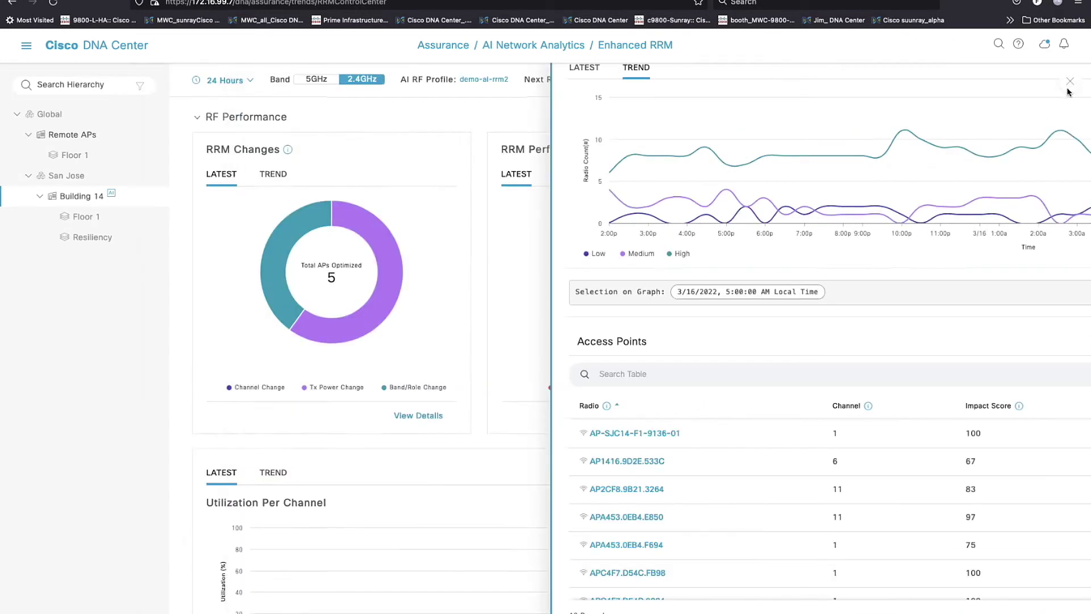
pyautogui.click(316, 80)
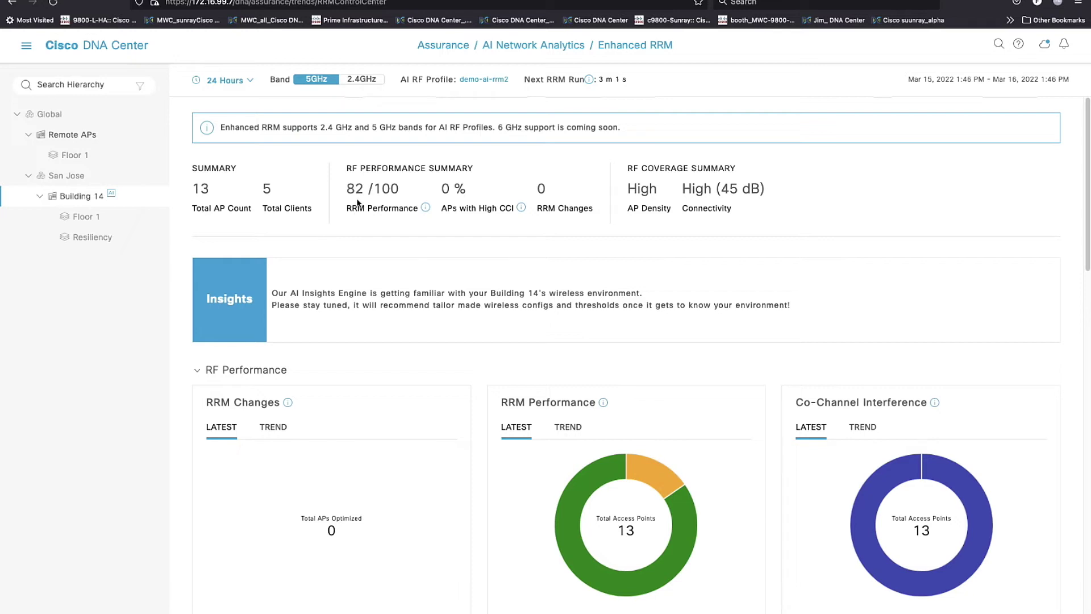
pyautogui.click(277, 426)
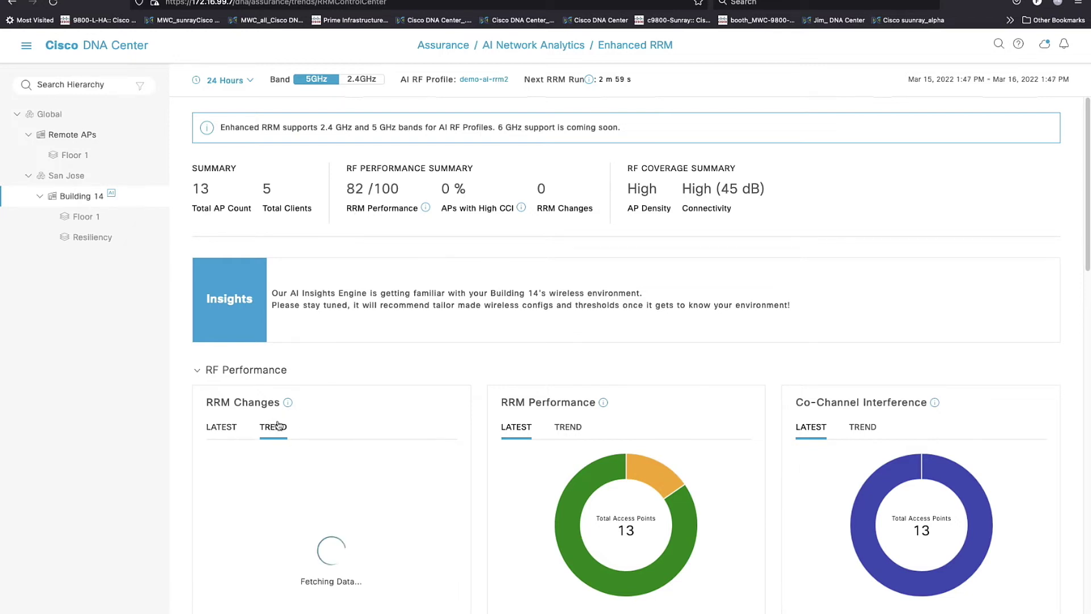
pyautogui.scroll(-5, 392, 273)
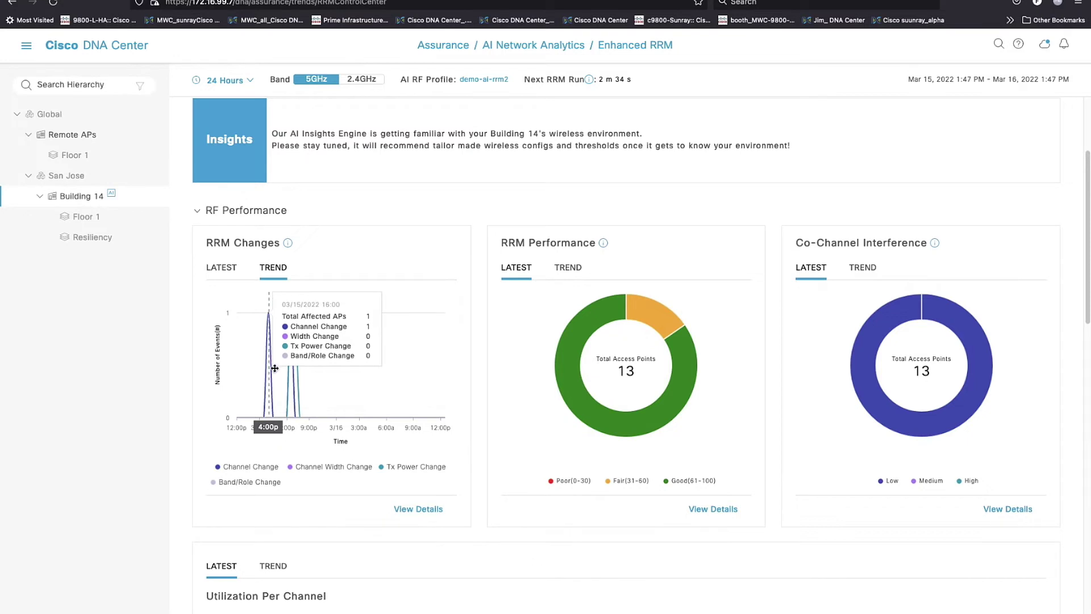
pyautogui.click(421, 510)
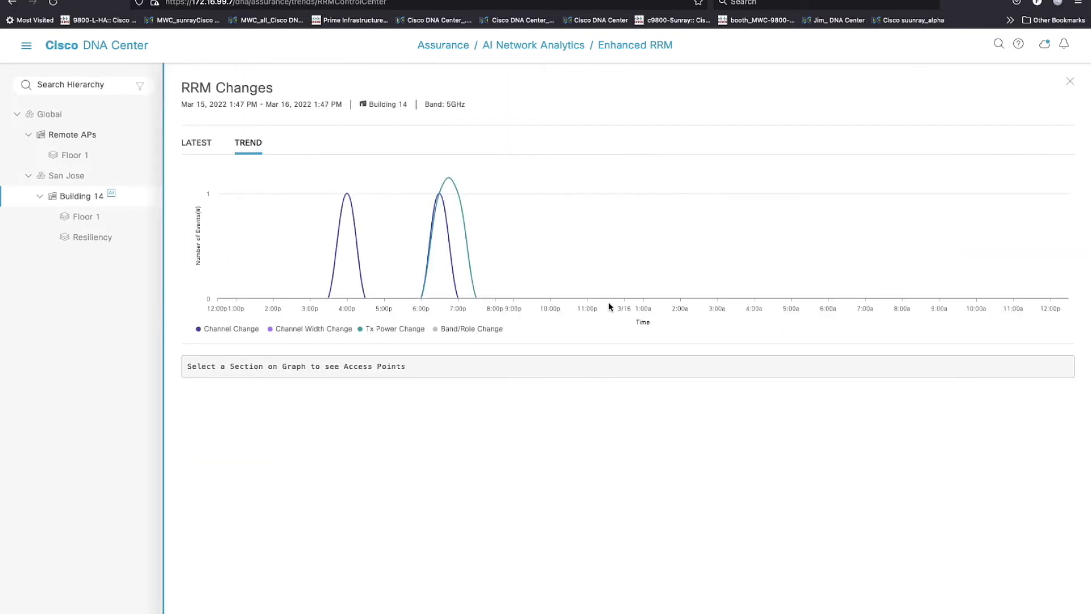
# Review the 7:00 PM Tx Power Change event reasoning for APC4F7.D54D.0084, then close the details.
pyautogui.click(449, 268)
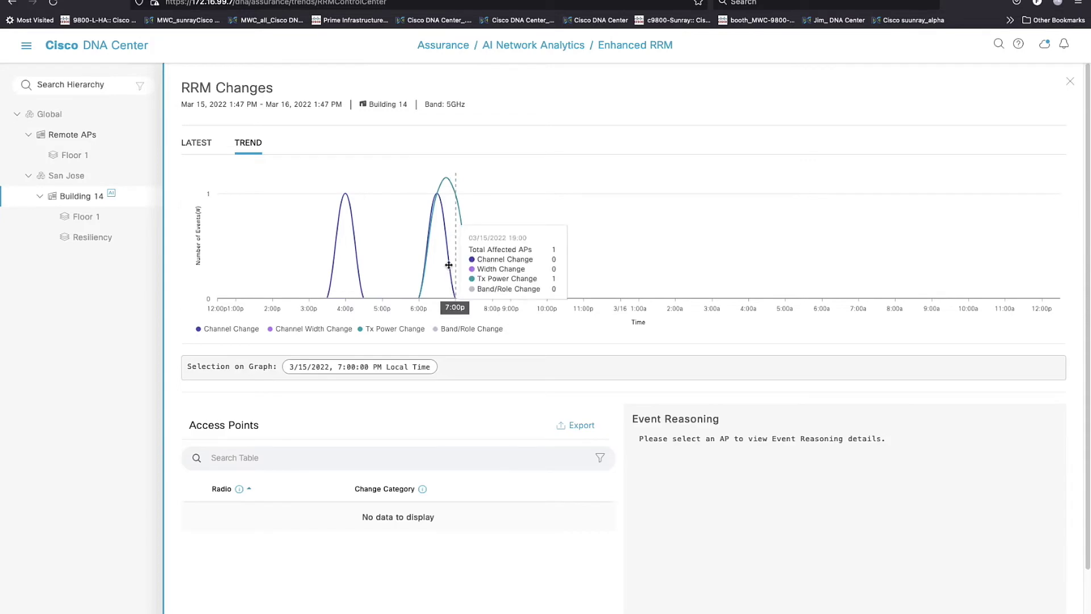
pyautogui.scroll(-3, 448, 265)
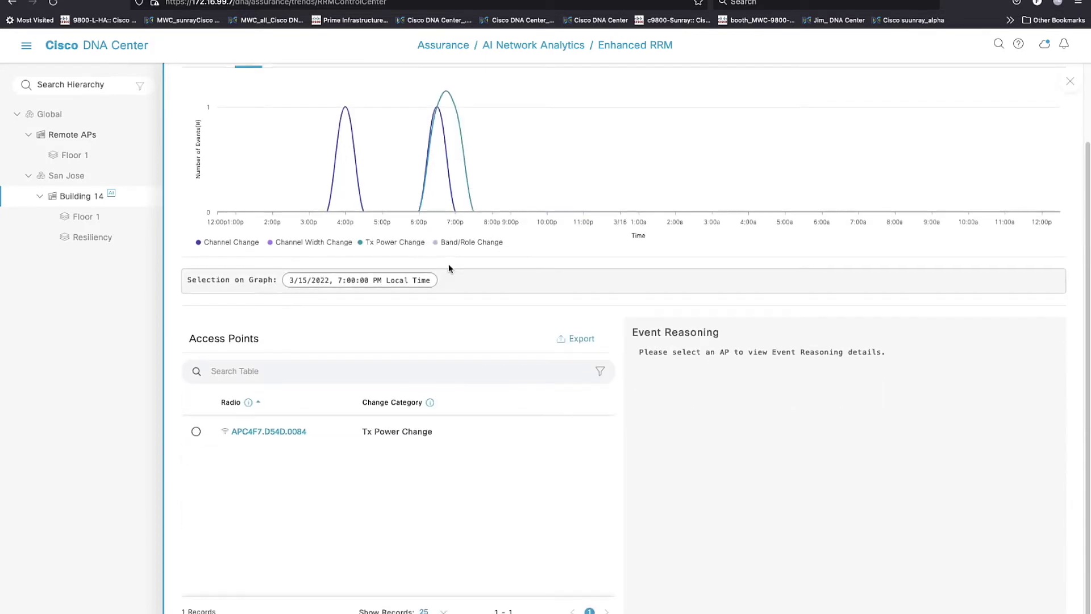
pyautogui.click(196, 432)
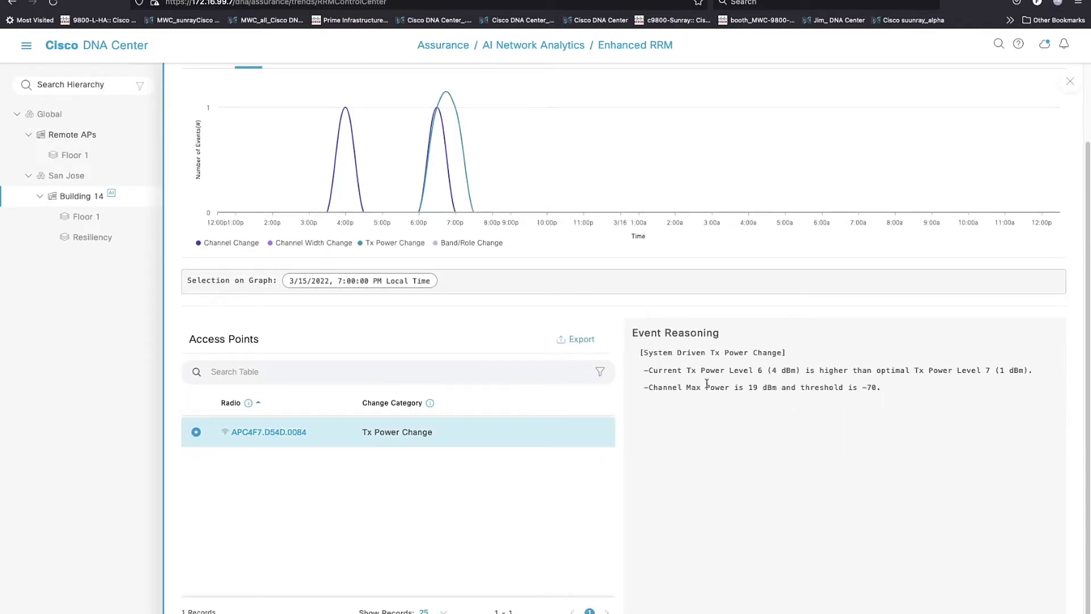
pyautogui.scroll(5, 707, 384)
pyautogui.hscroll(10, 707, 386)
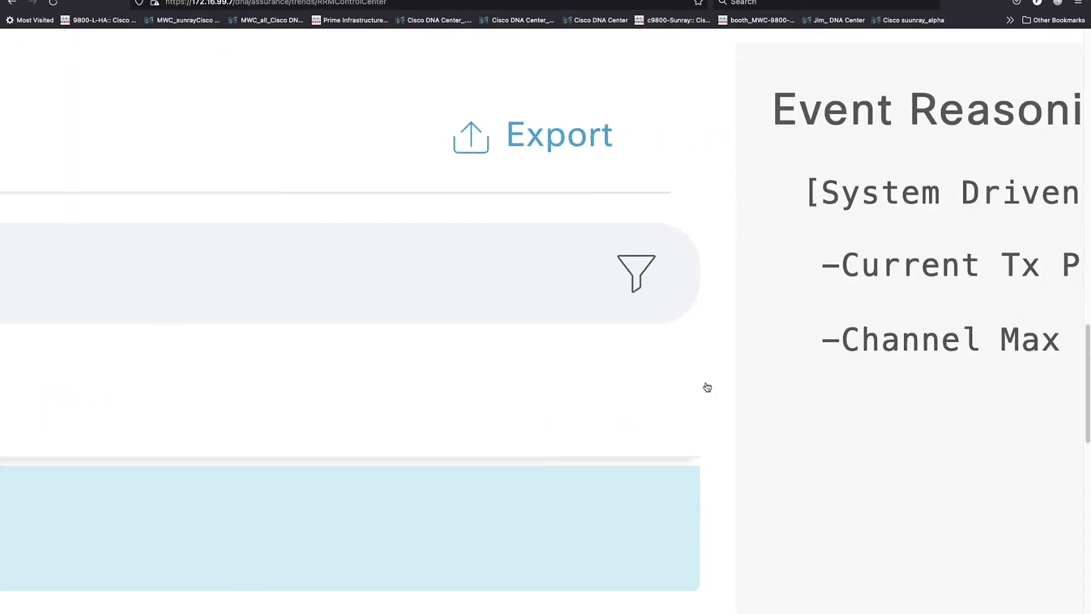
pyautogui.scroll(-5, 707, 386)
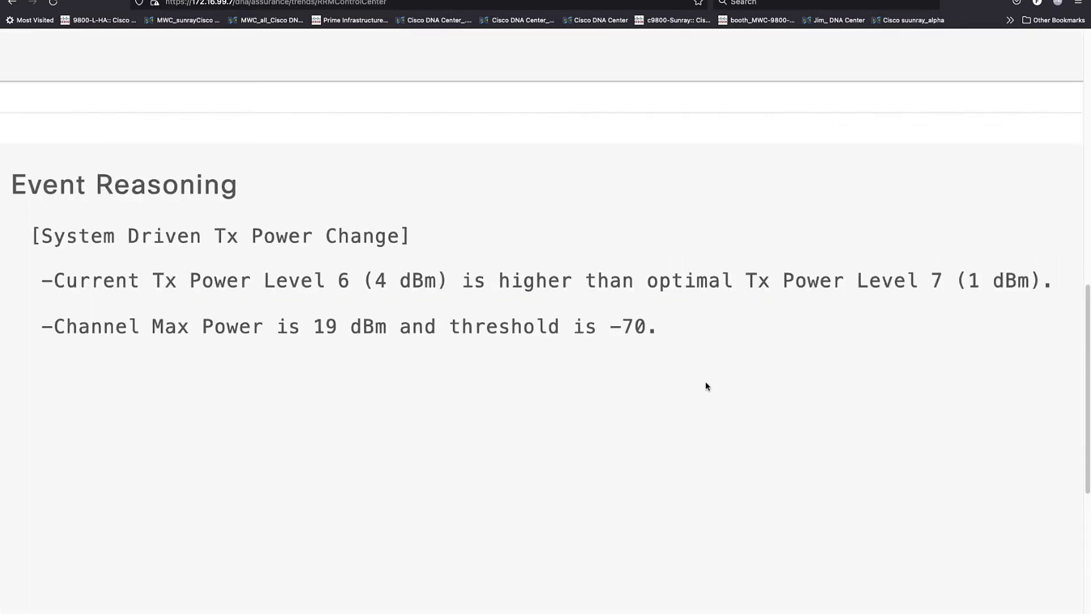
pyautogui.scroll(-3, 683, 377)
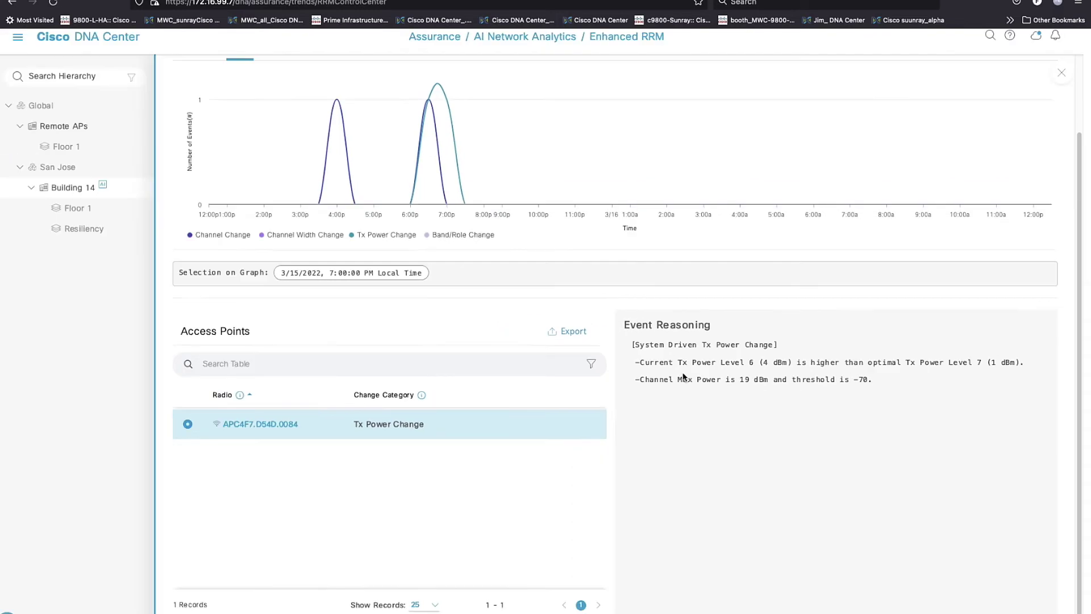
pyautogui.click(1062, 73)
pyautogui.scroll(-1, 740, 247)
pyautogui.scroll(-3, 740, 246)
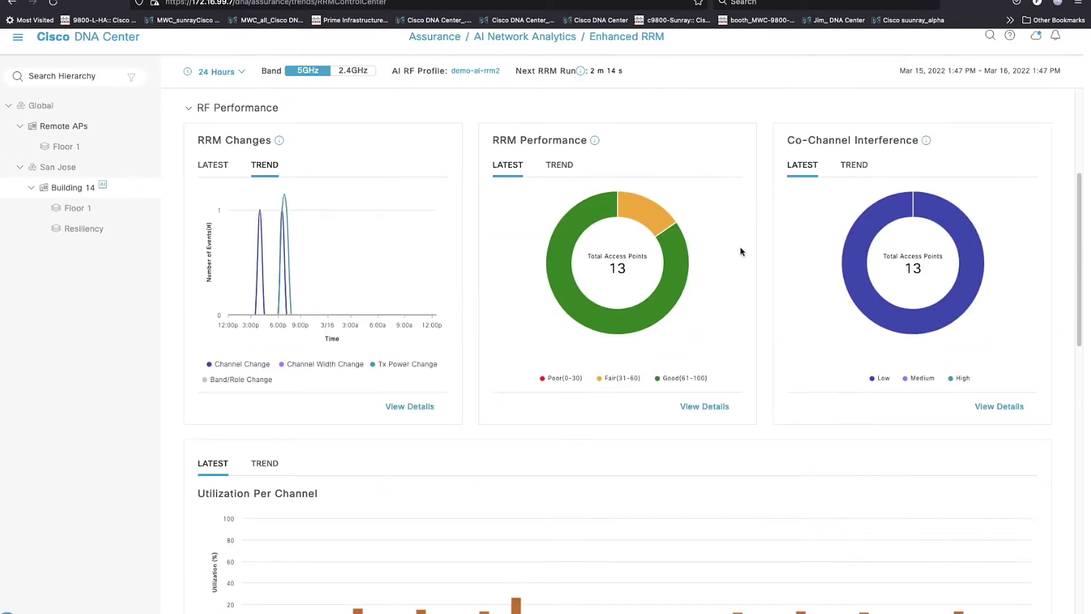
pyautogui.click(710, 405)
pyautogui.click(641, 278)
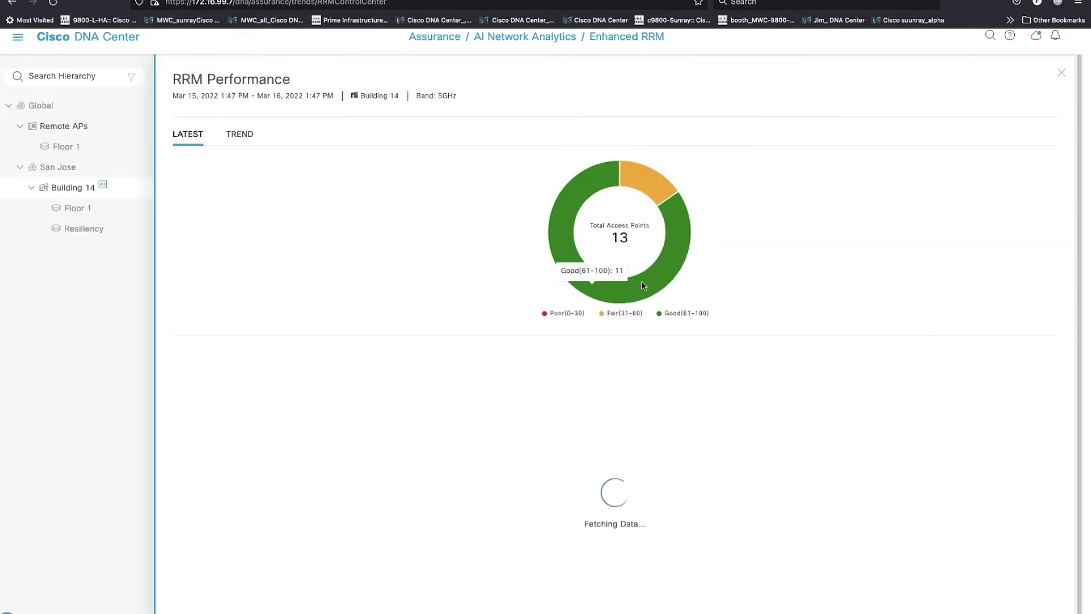
pyautogui.scroll(-1, 754, 275)
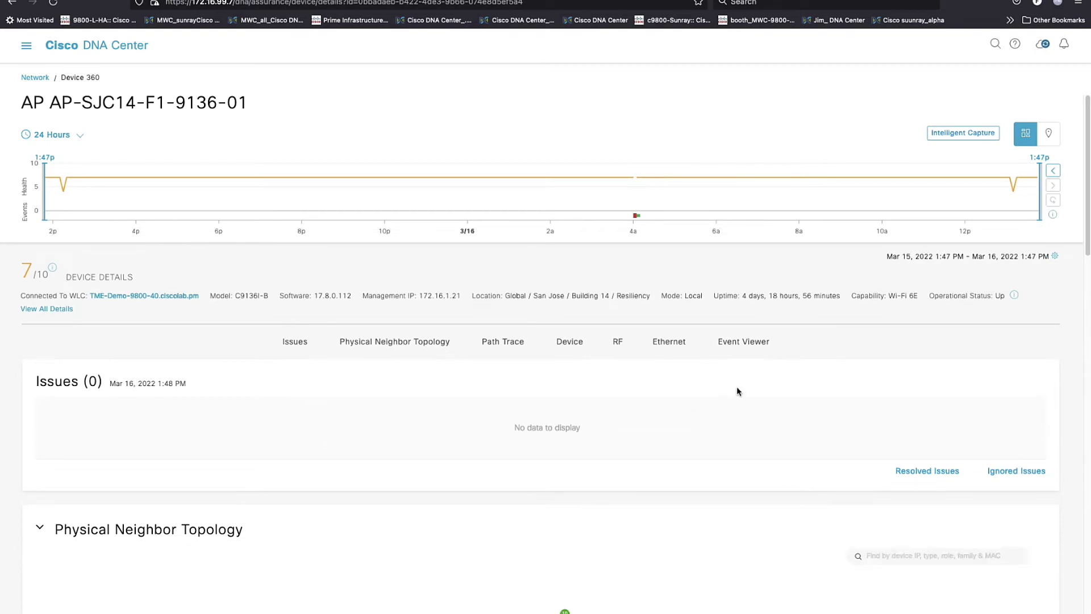
pyautogui.scroll(-8, 729, 389)
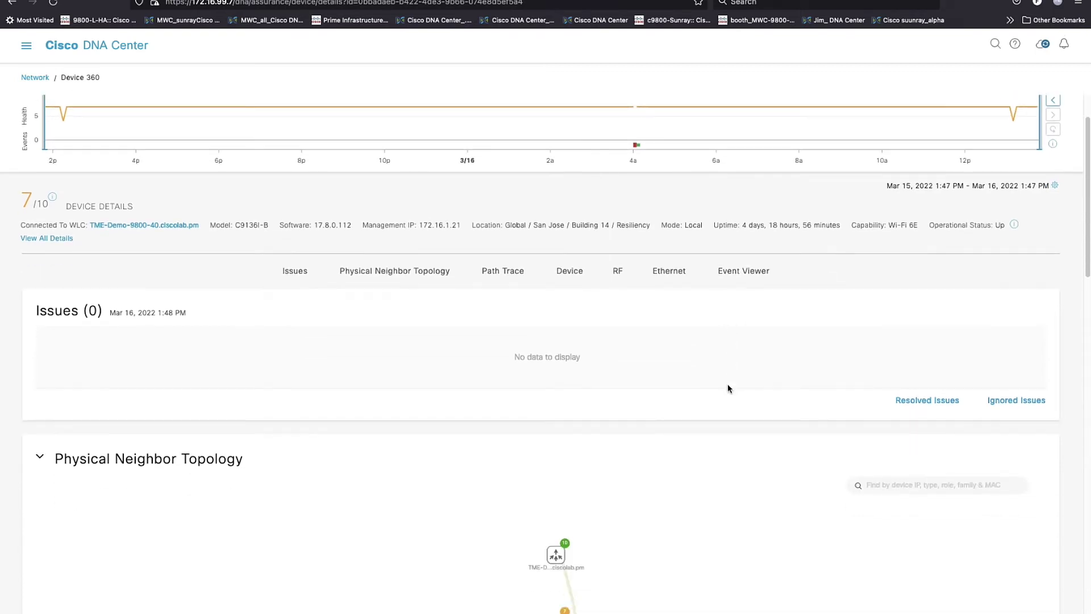
pyautogui.scroll(-7, 729, 389)
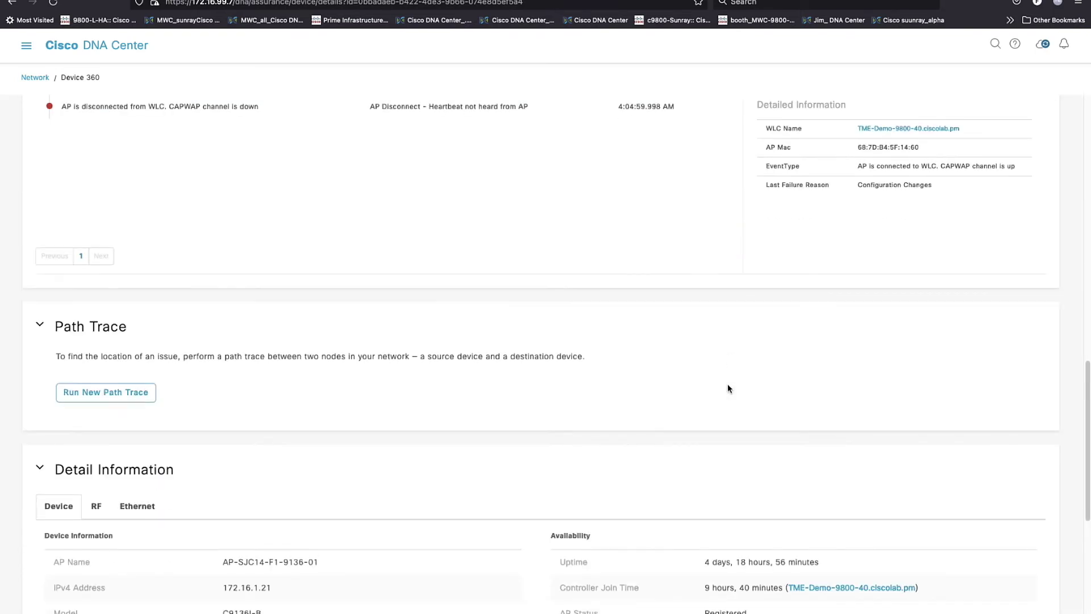
pyautogui.scroll(2, 729, 388)
pyautogui.scroll(-9, 728, 386)
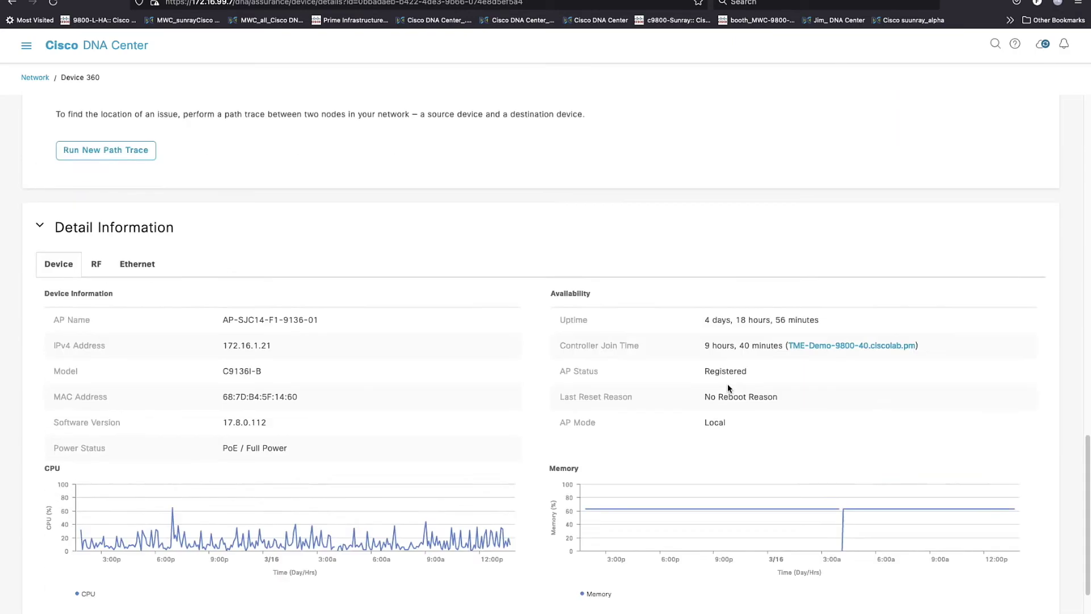
pyautogui.scroll(20, 728, 385)
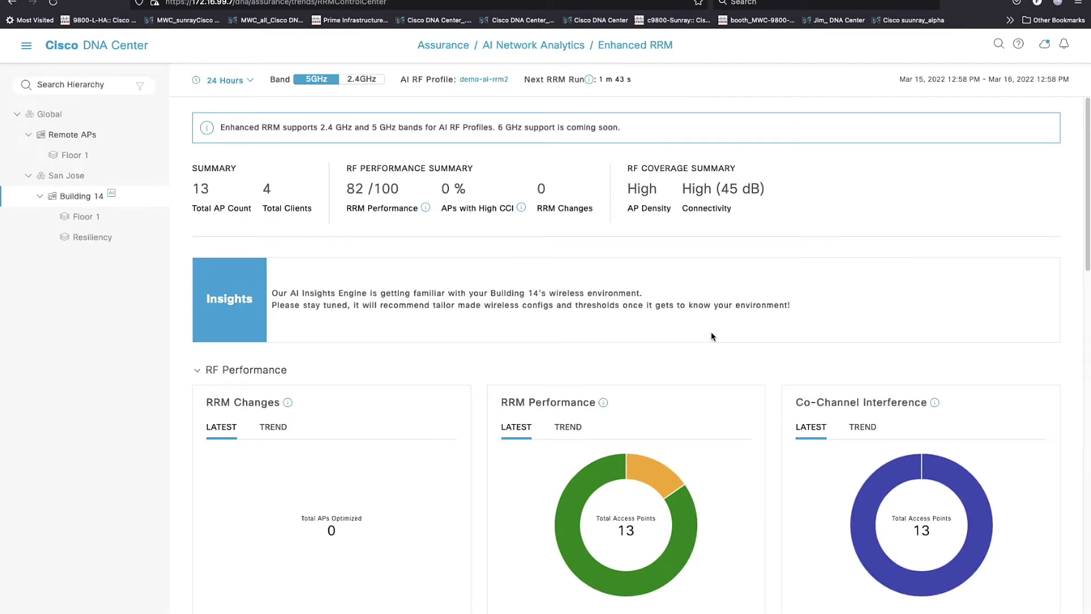
# Read the values on Building 14's Utilization Per Channel bars for the 5GHz channels.
pyautogui.scroll(-7, 707, 326)
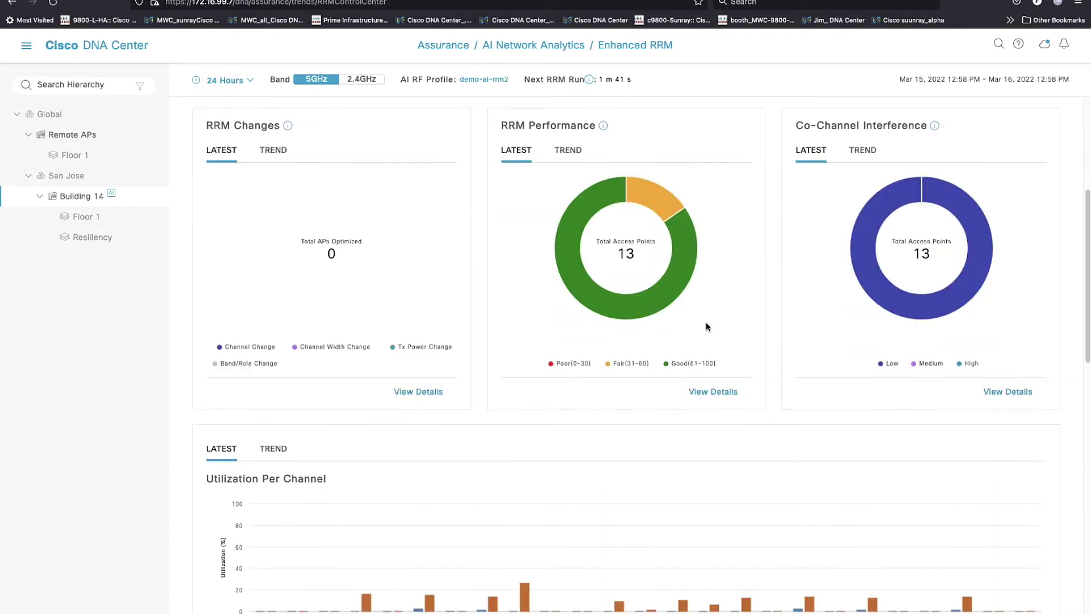
pyautogui.scroll(-2, 707, 326)
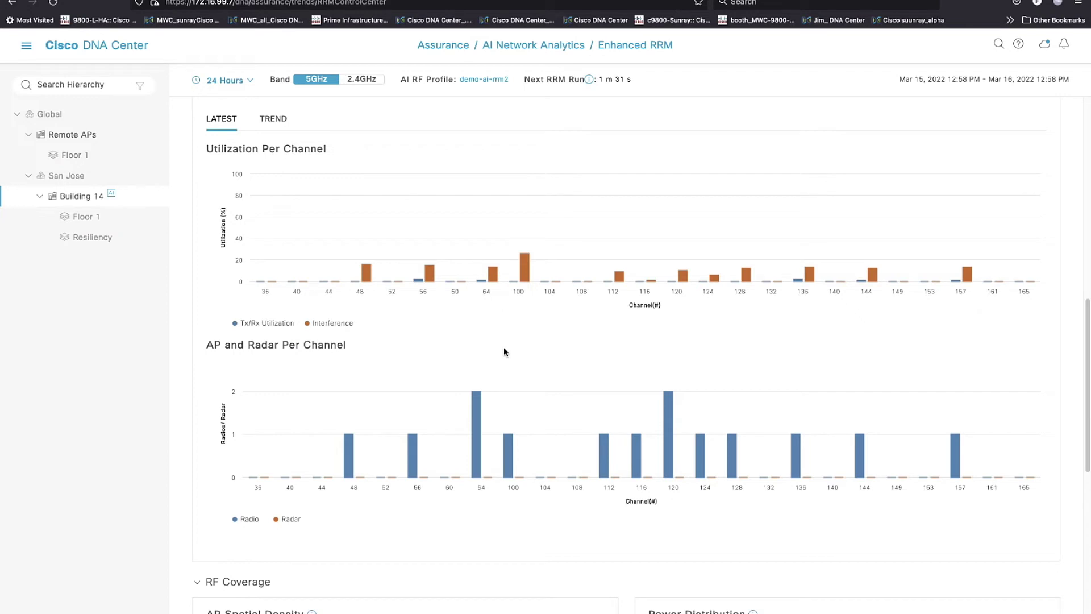
pyautogui.moveTo(292, 281)
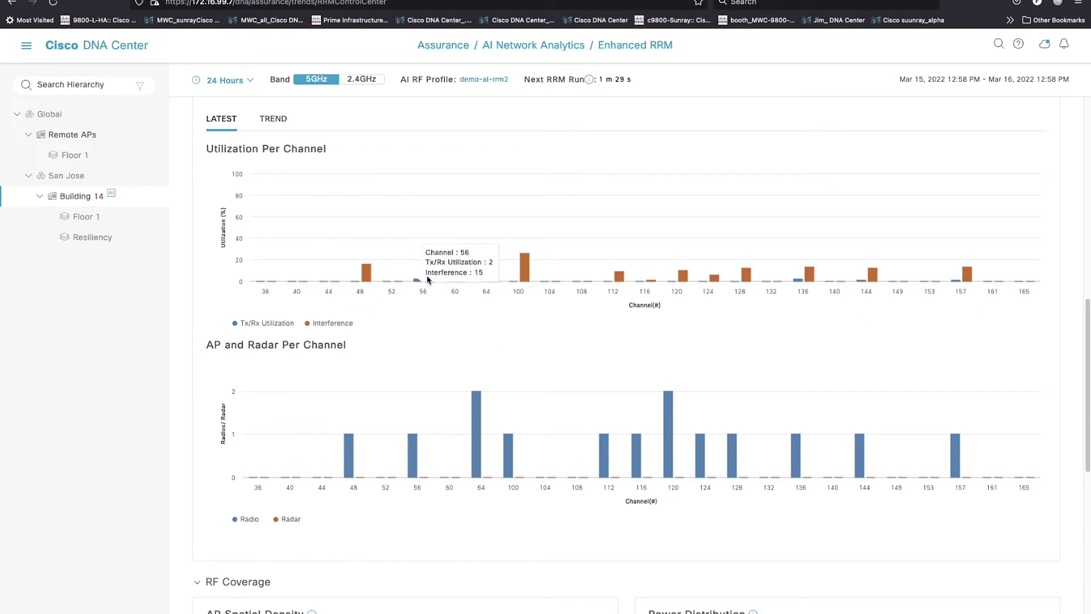
pyautogui.moveTo(368, 280)
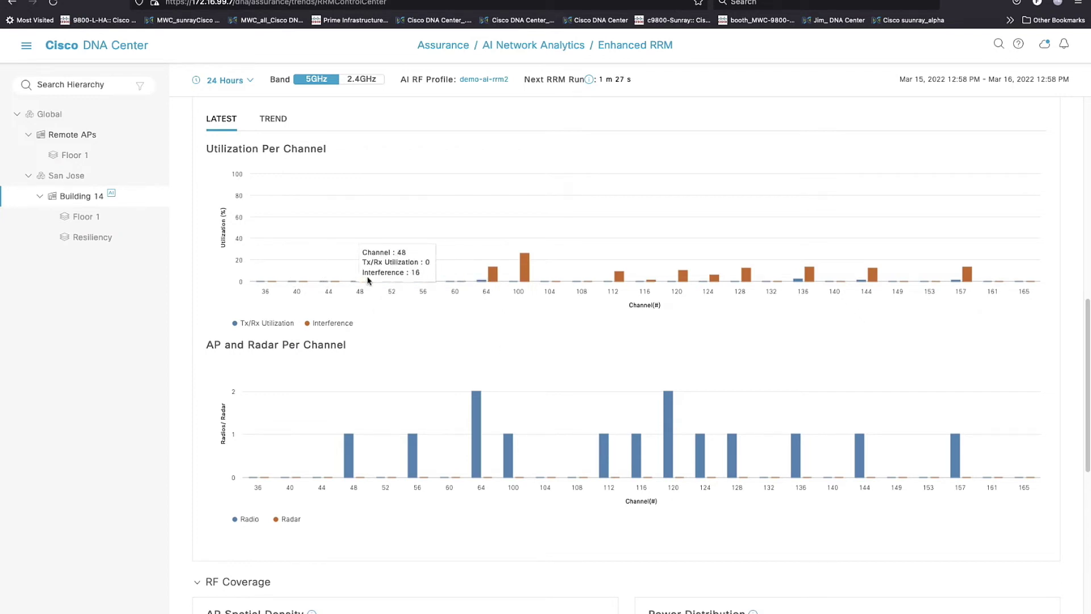
pyautogui.moveTo(527, 277)
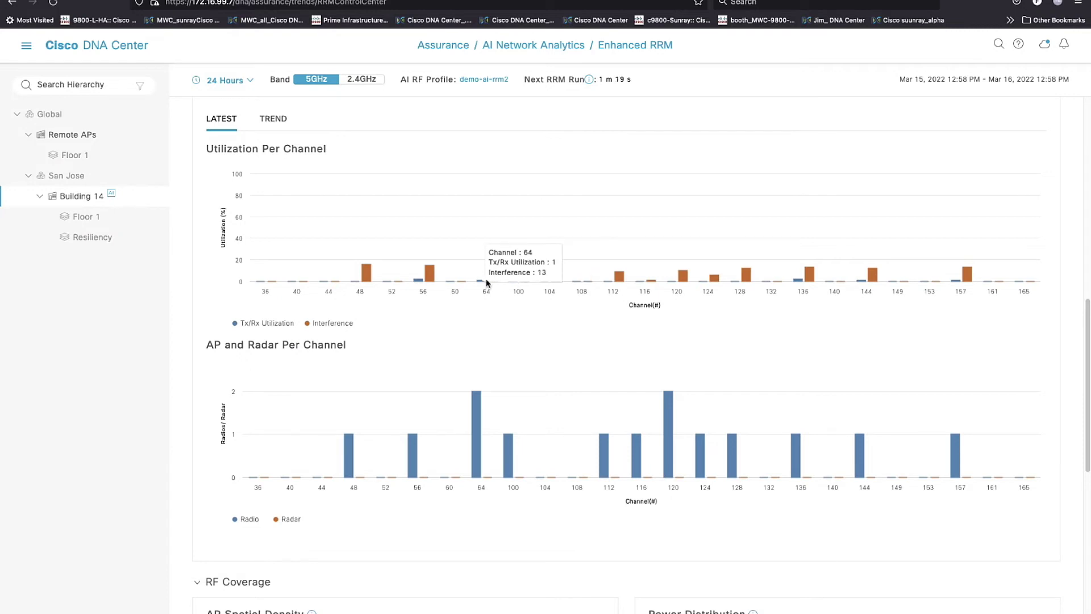
pyautogui.moveTo(440, 281)
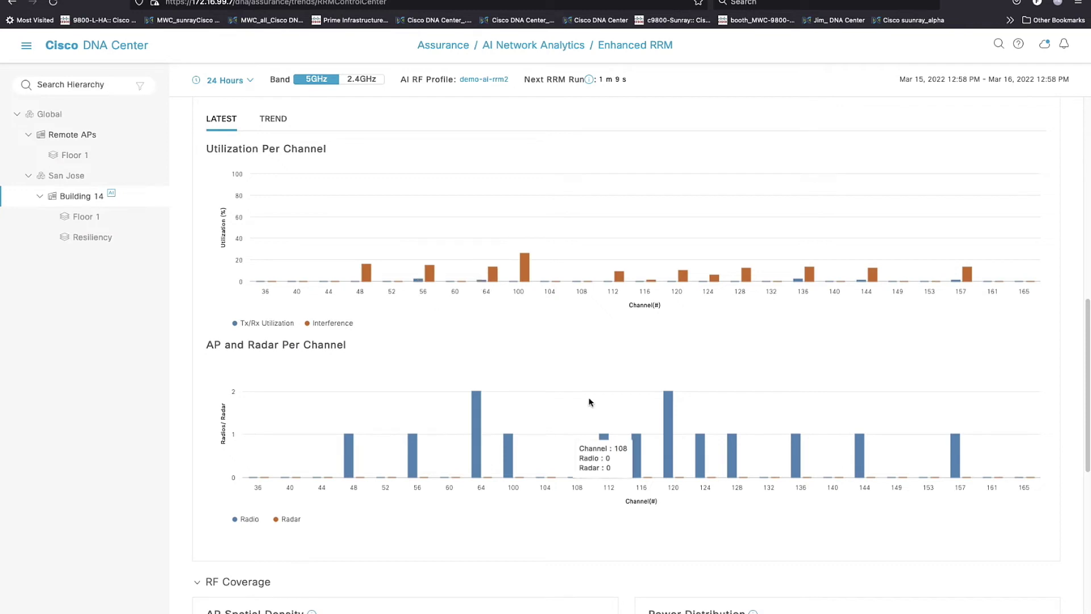
pyautogui.moveTo(475, 432)
pyautogui.moveTo(509, 453)
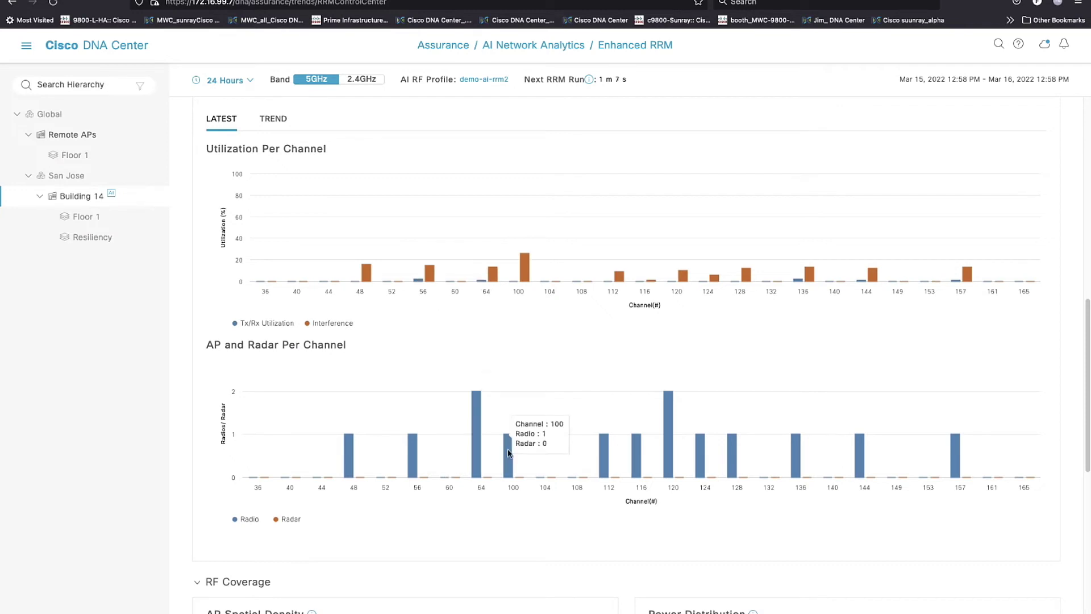
# Look over the AP and radar per-channel charts, then switch them to the Trend view.
pyautogui.scroll(-1, 608, 409)
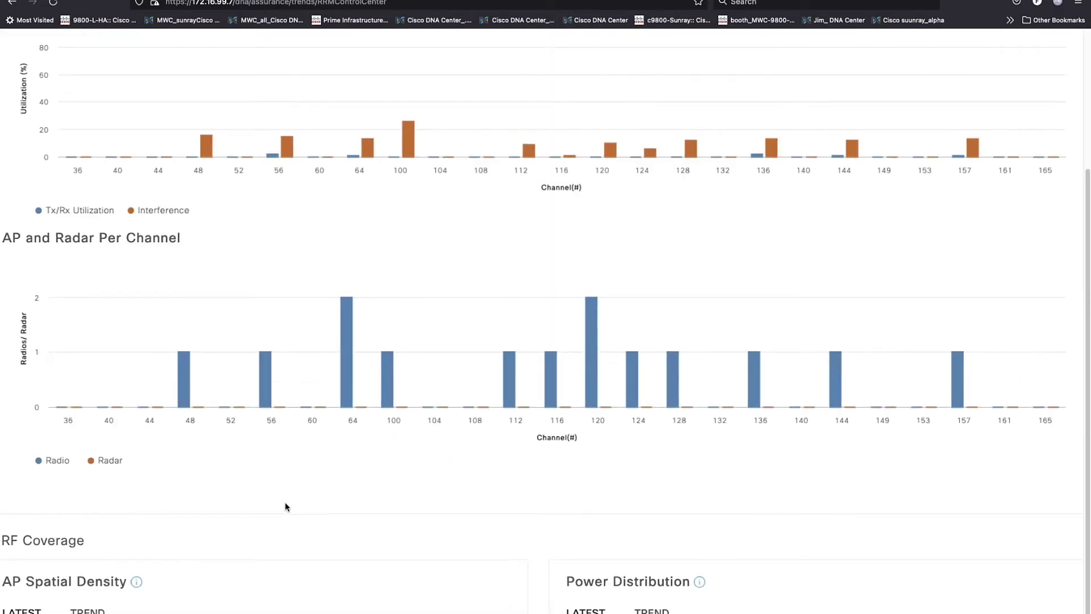
pyautogui.hscroll(-1, 285, 507)
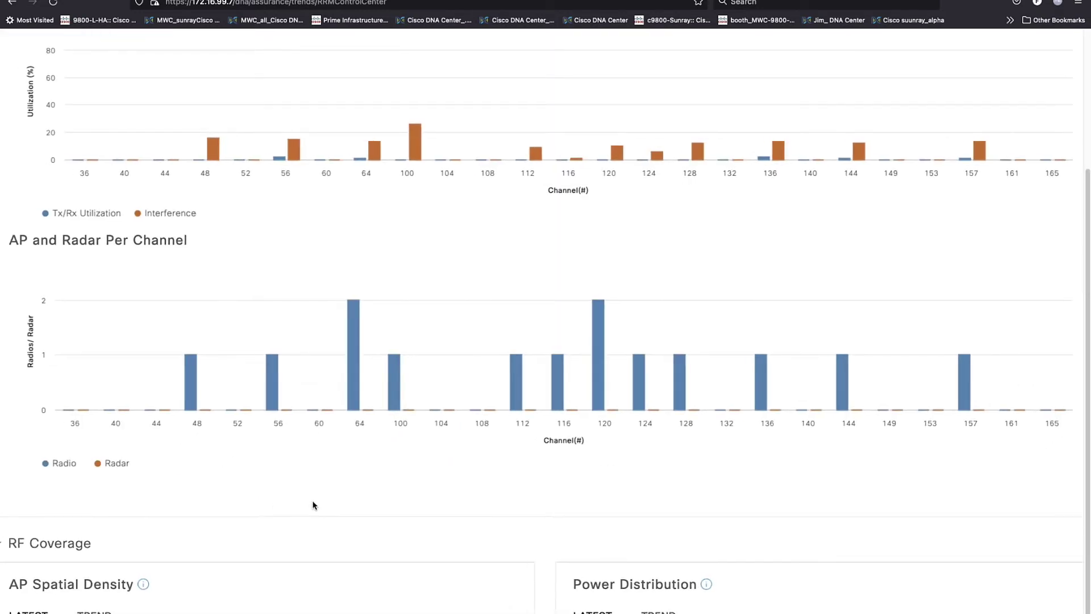
pyautogui.hscroll(-5, 313, 505)
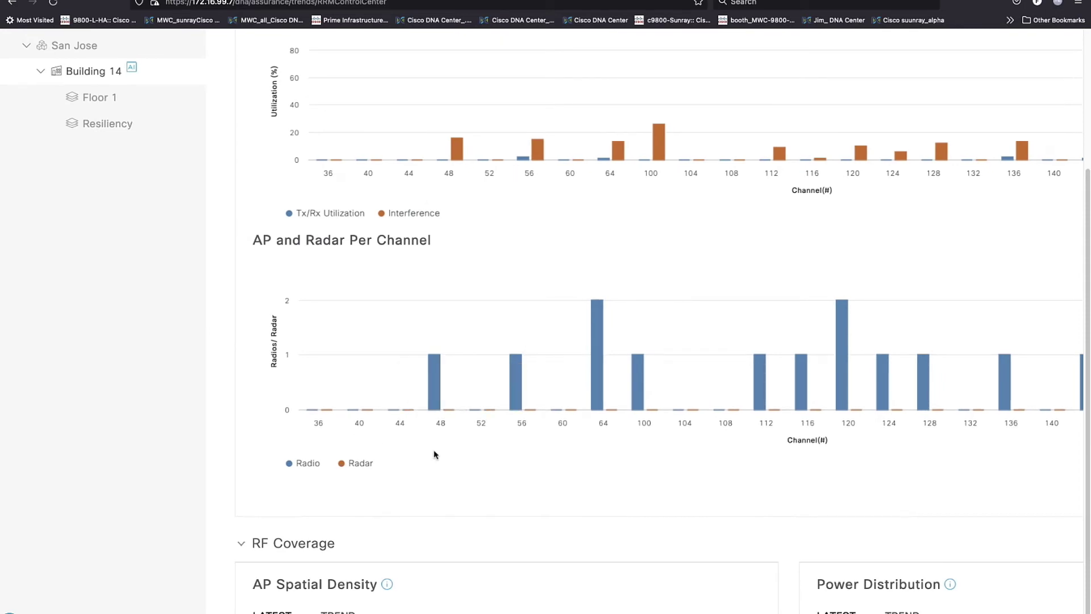
pyautogui.scroll(-3, 447, 453)
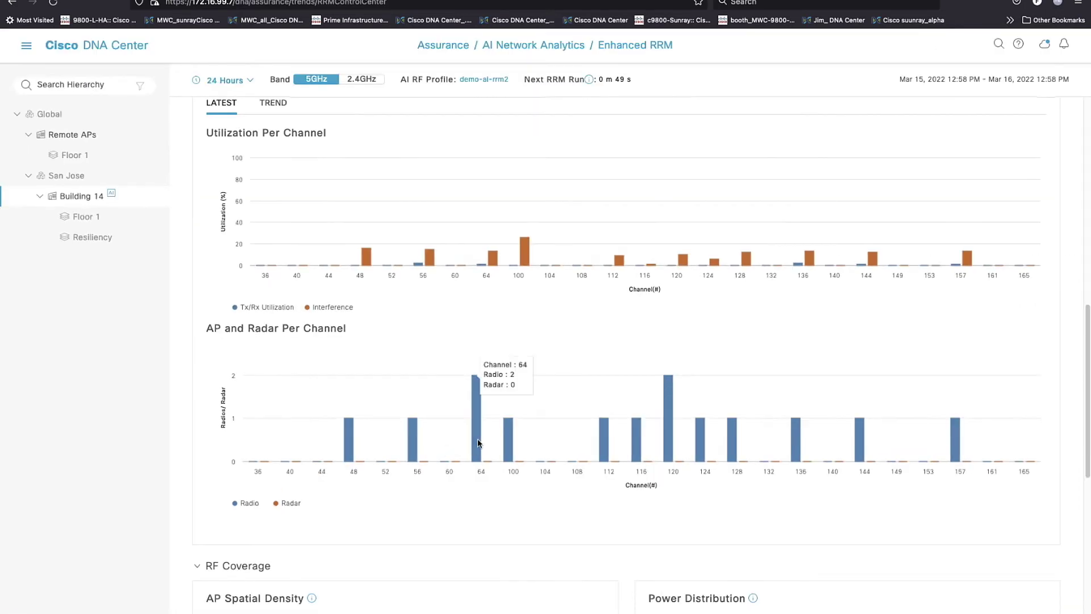
pyautogui.scroll(-1, 478, 444)
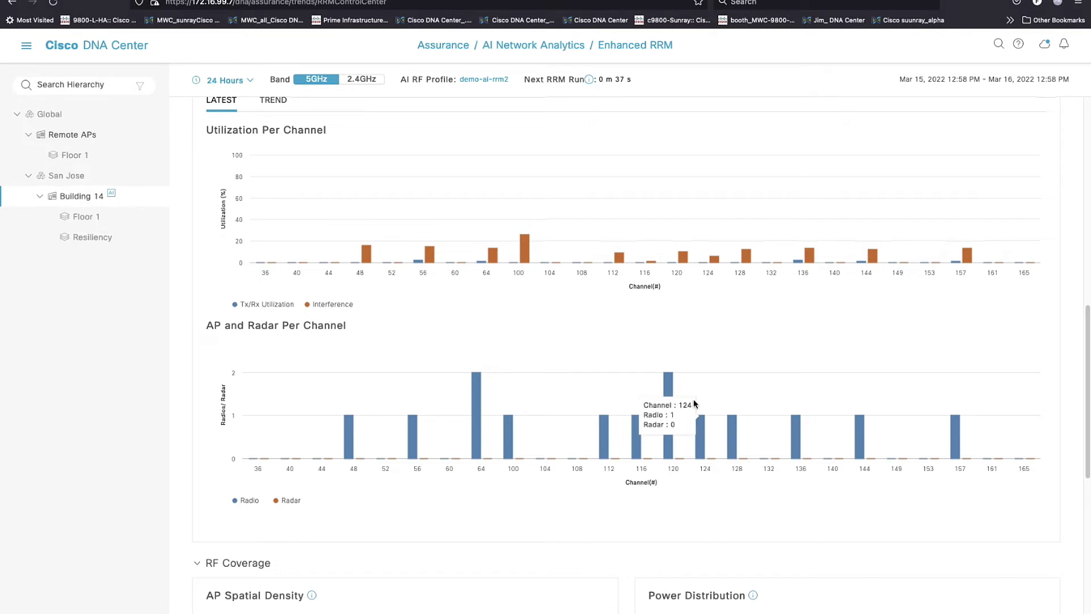
pyautogui.scroll(2, 689, 355)
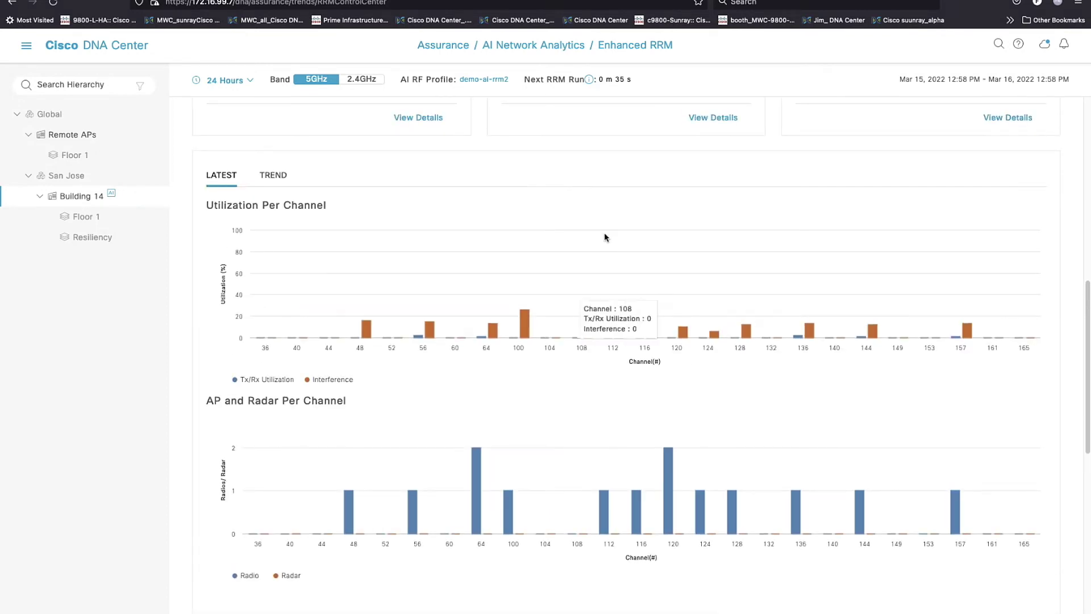
pyautogui.click(273, 174)
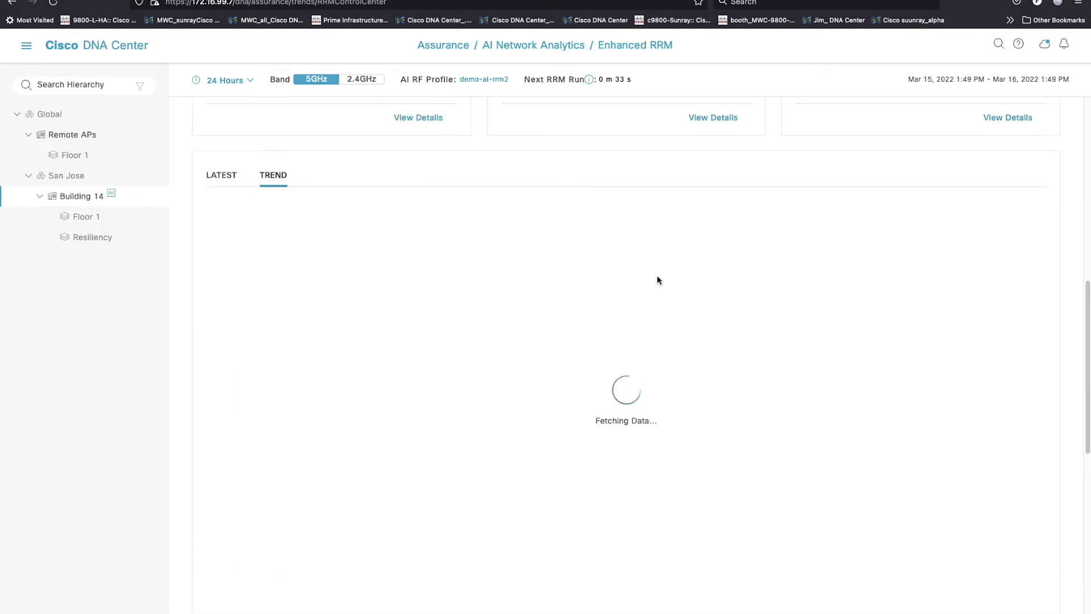
# Check the Select Channel list and keep channel 48 charted.
pyautogui.click(984, 219)
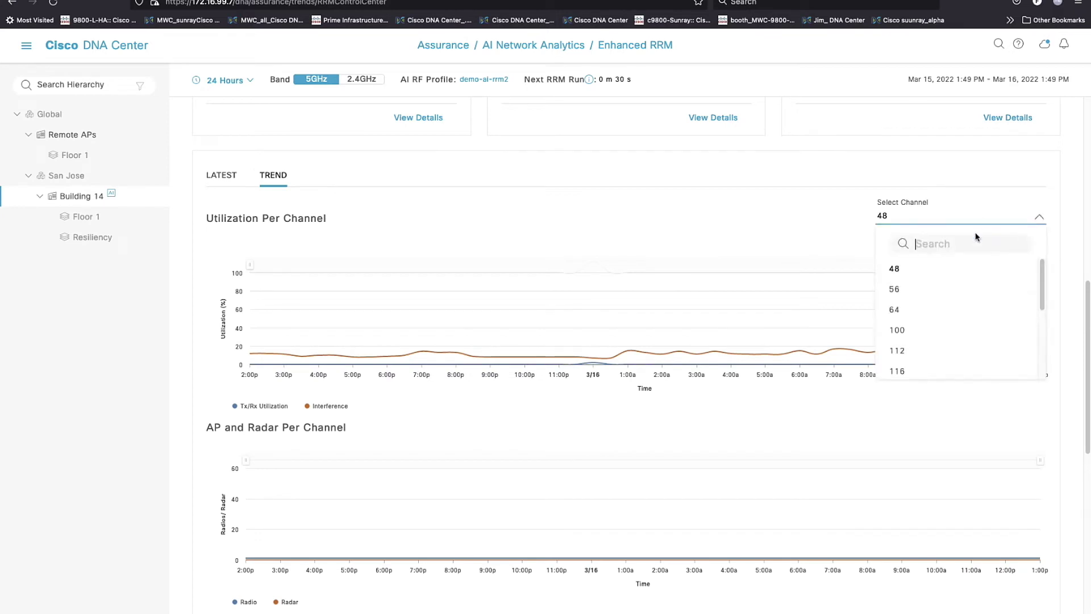
pyautogui.scroll(-2, 966, 306)
pyautogui.scroll(-2, 967, 308)
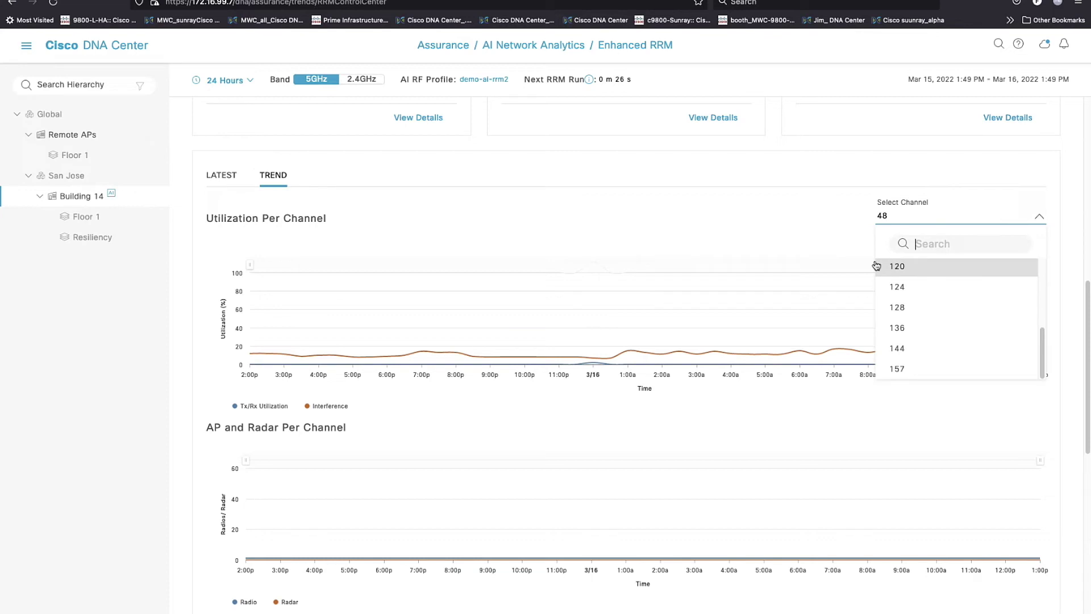
pyautogui.click(803, 263)
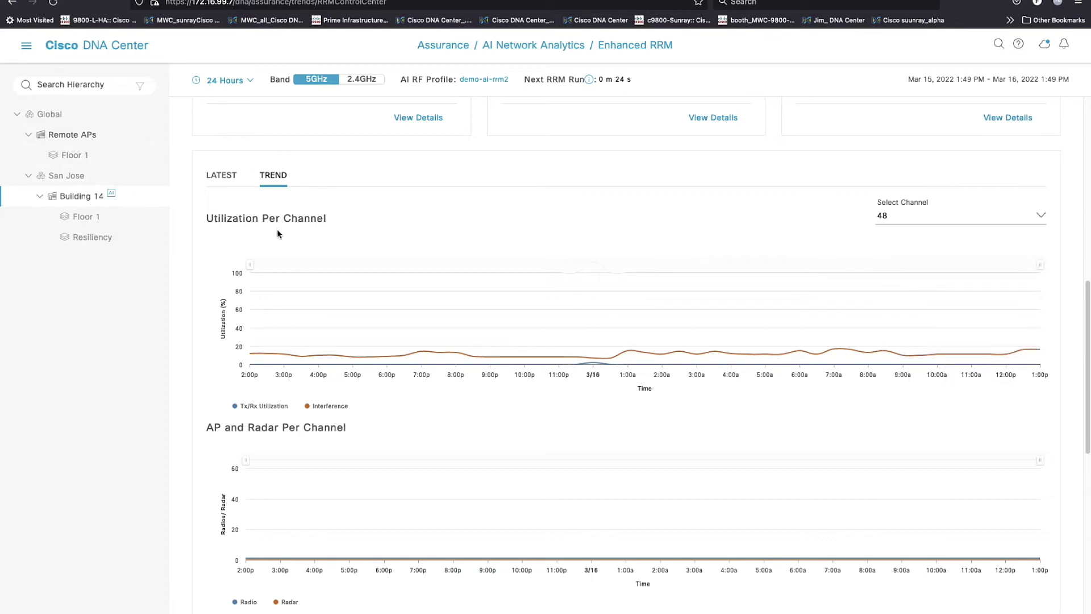
# Return the channel charts to the Latest per-channel bars and head down toward RF Coverage.
pyautogui.click(224, 174)
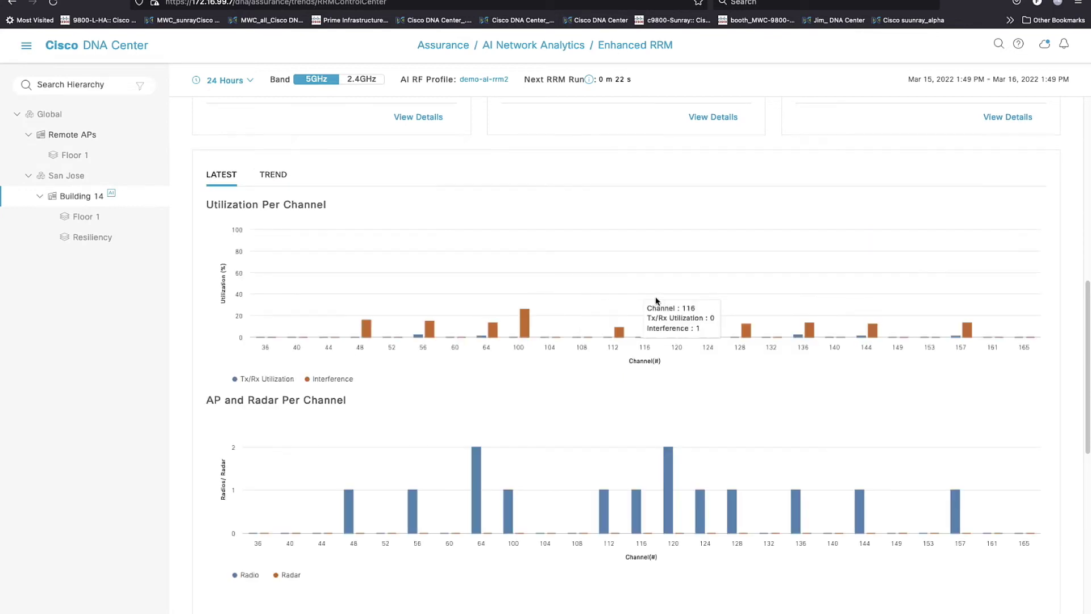
pyautogui.scroll(-3, 705, 258)
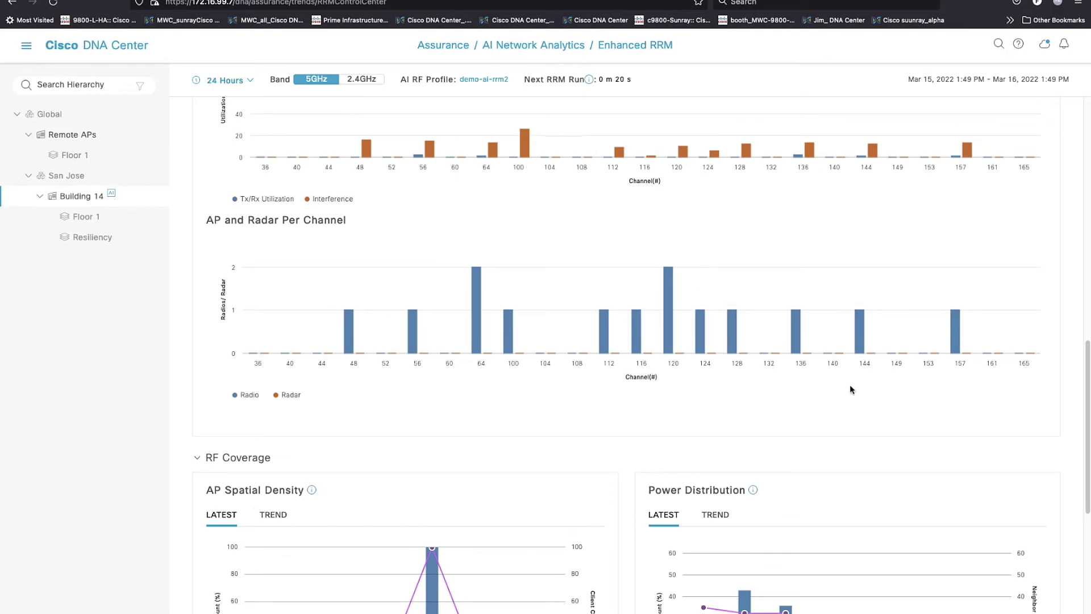
pyautogui.scroll(-3, 643, 344)
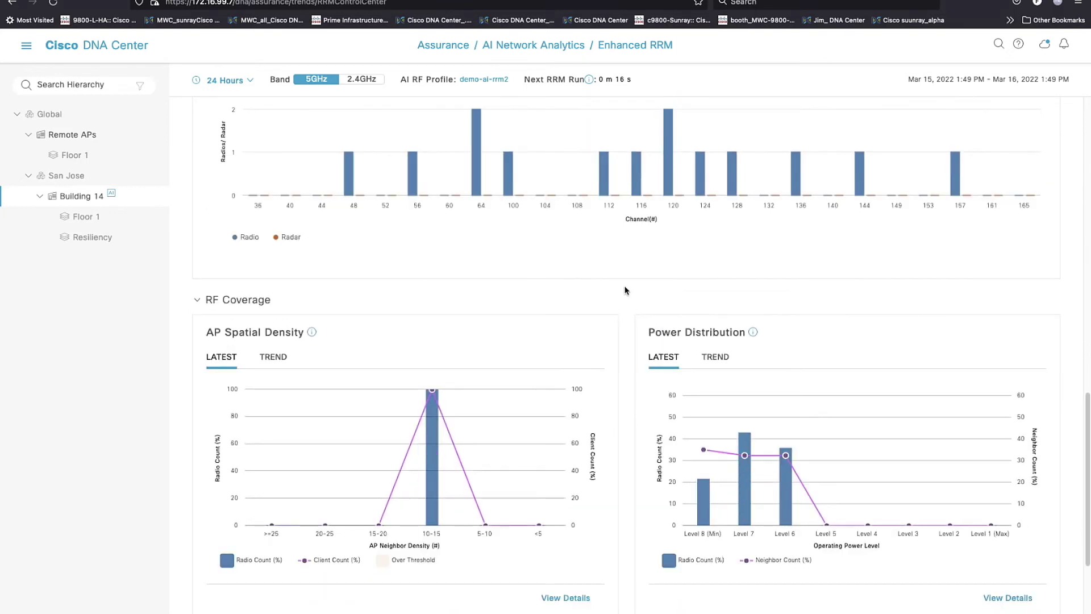
pyautogui.scroll(-1, 625, 291)
# Scroll to RF Coverage: all radios at 10-15 AP neighbor density, power mostly Level 7.
pyautogui.scroll(-1, 626, 291)
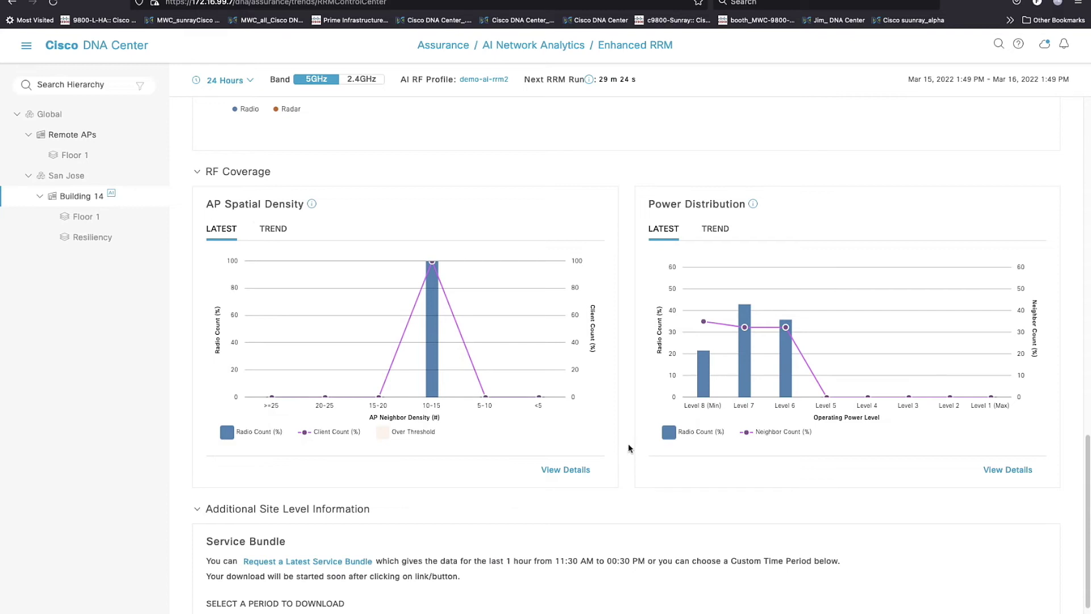
pyautogui.scroll(-2, 629, 448)
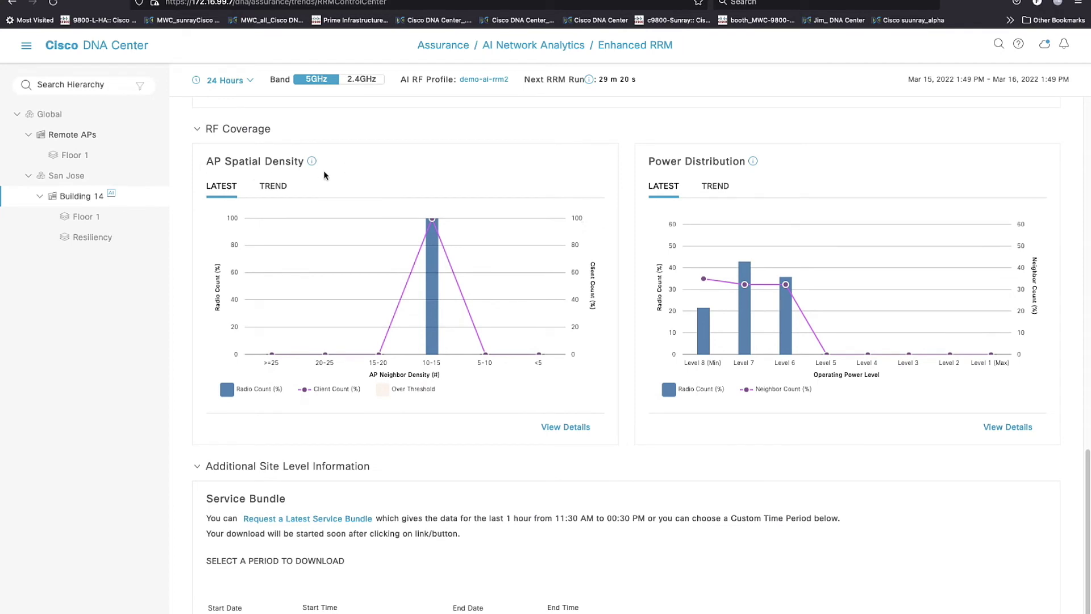
pyautogui.moveTo(314, 162)
pyautogui.moveTo(438, 352)
pyautogui.scroll(1, 472, 381)
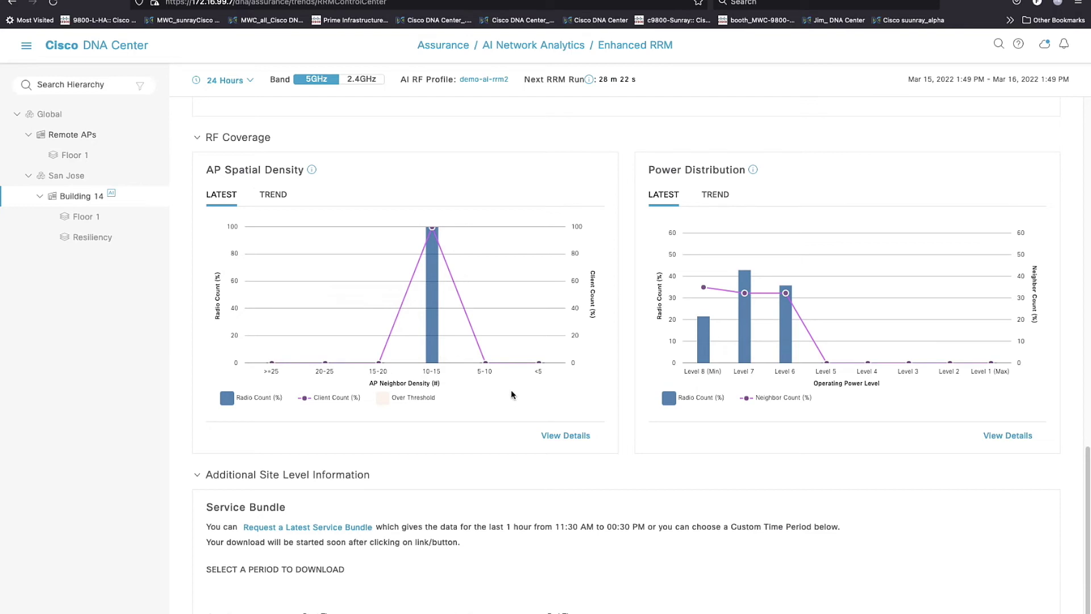
# Switch AP Spatial Density to Trend and review its access point list at 11:00 PM.
pyautogui.click(274, 197)
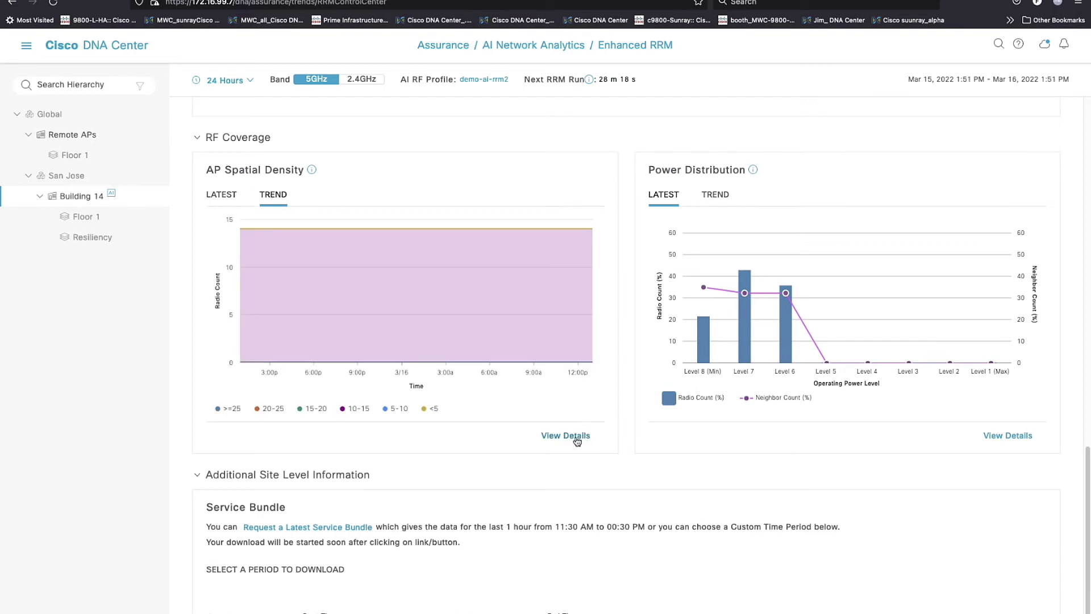
pyautogui.click(576, 437)
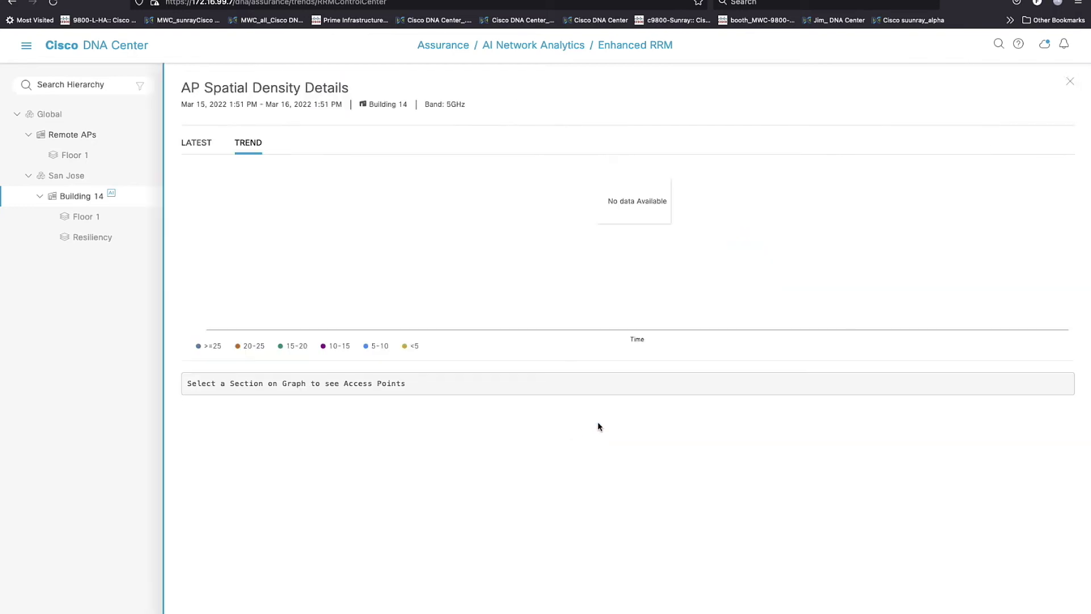
pyautogui.click(578, 284)
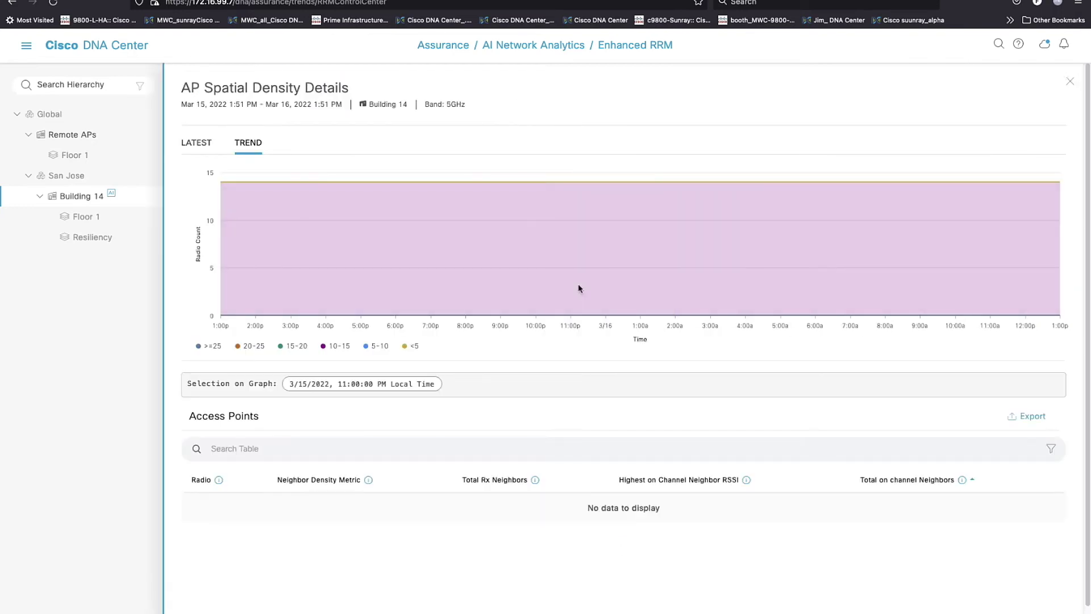
pyautogui.scroll(-3, 538, 297)
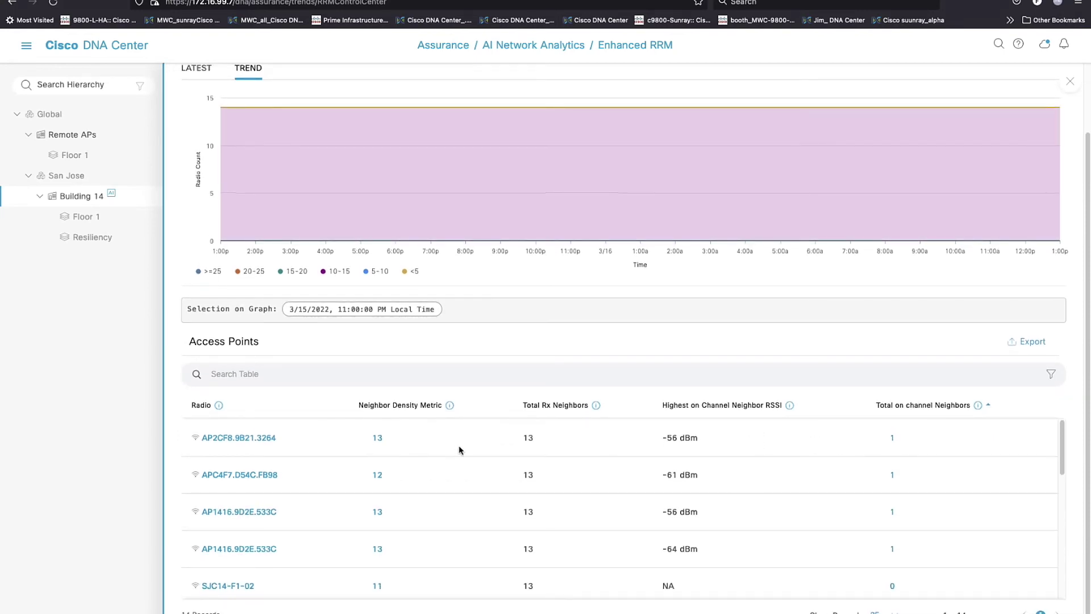
pyautogui.scroll(-1, 476, 447)
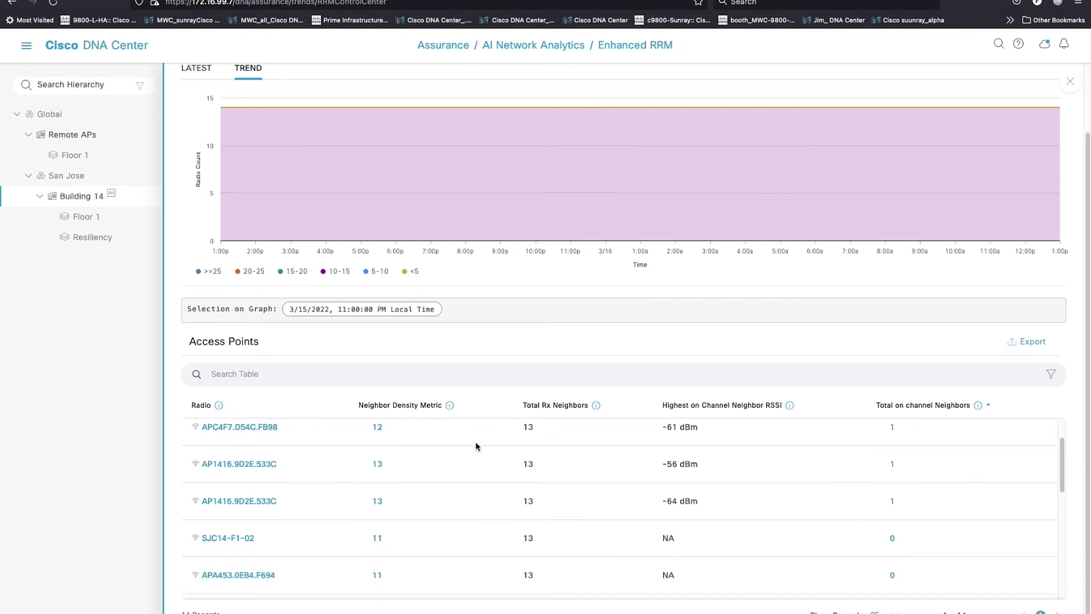
pyautogui.scroll(1, 477, 447)
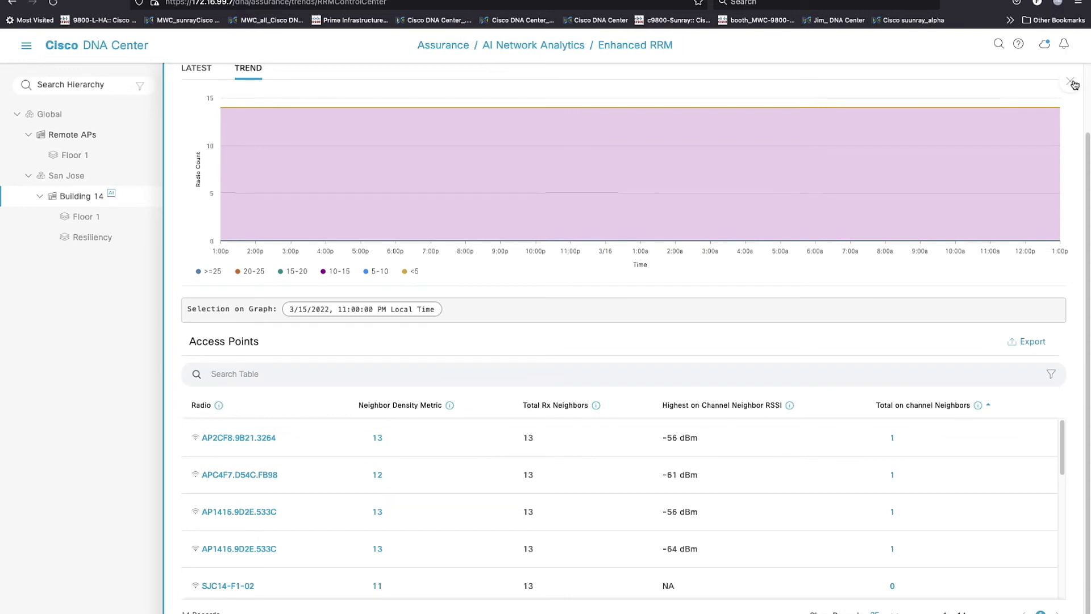
pyautogui.click(1072, 83)
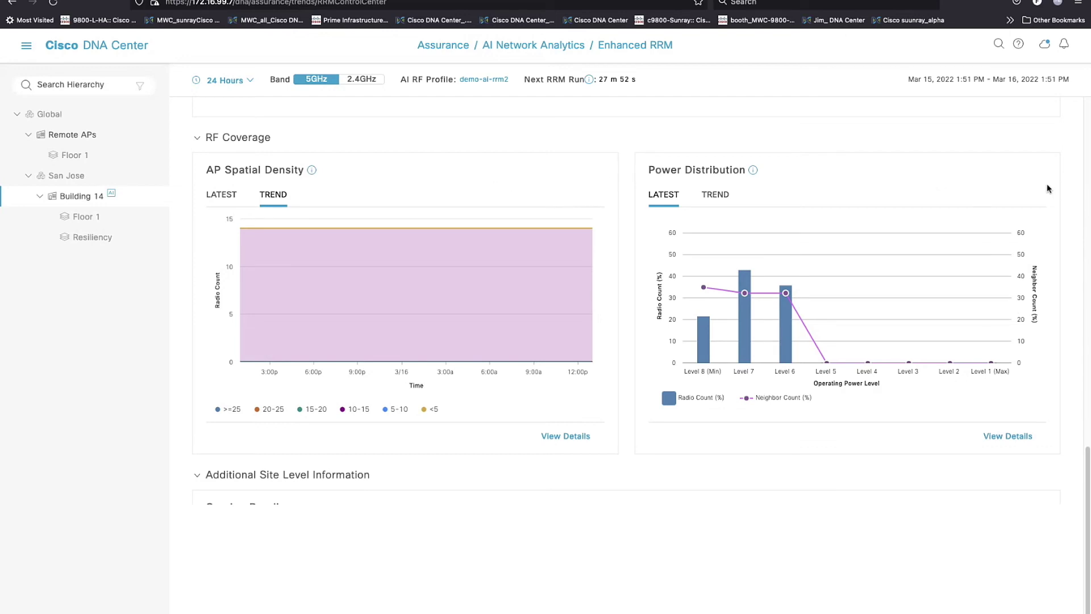
pyautogui.scroll(1, 1049, 189)
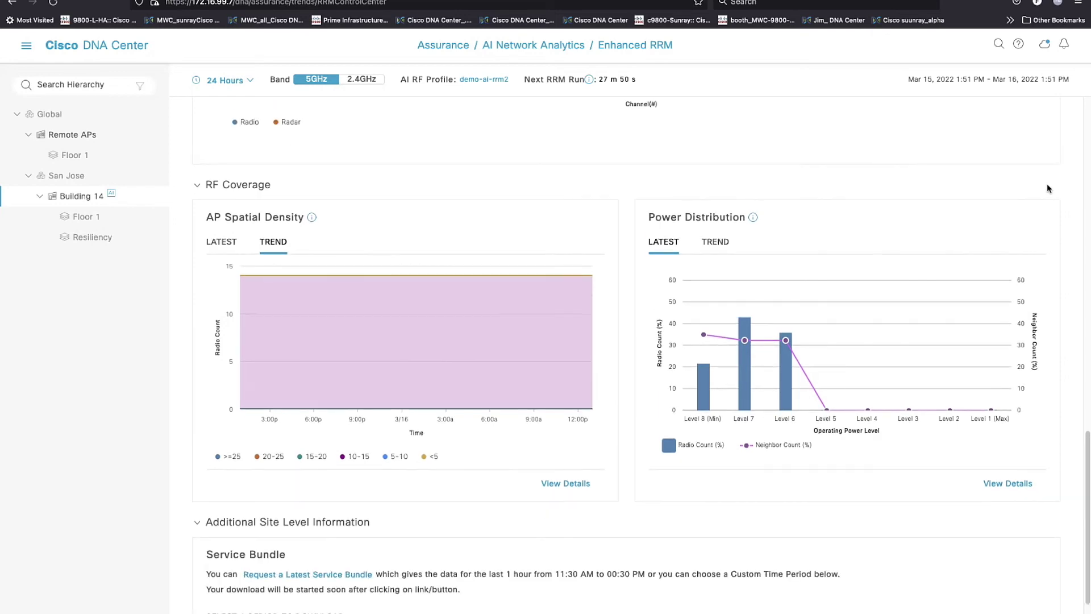
pyautogui.scroll(1, 1048, 189)
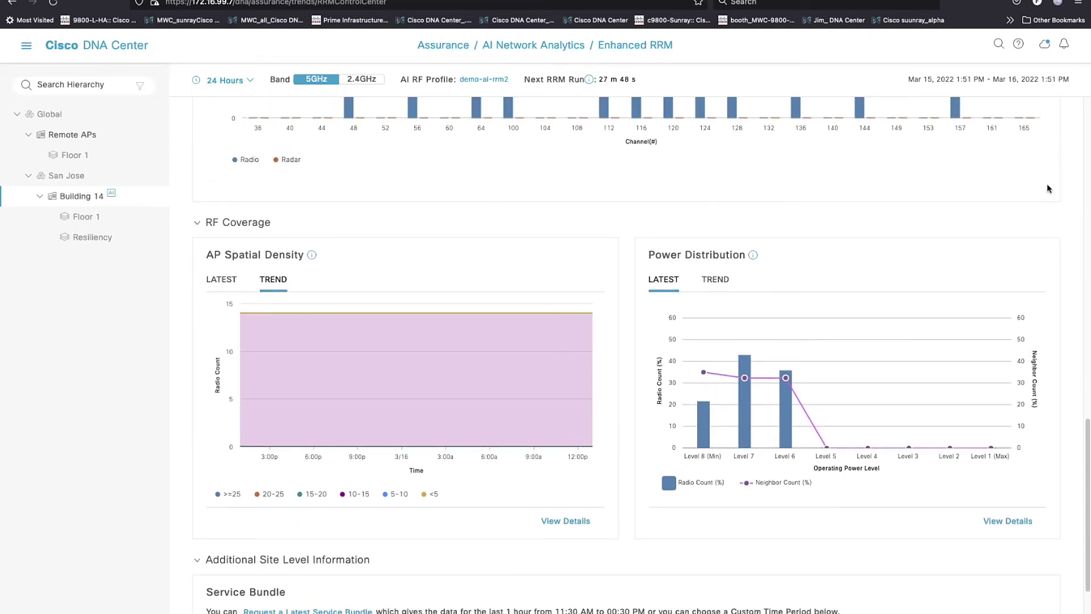
pyautogui.scroll(-2, 1048, 189)
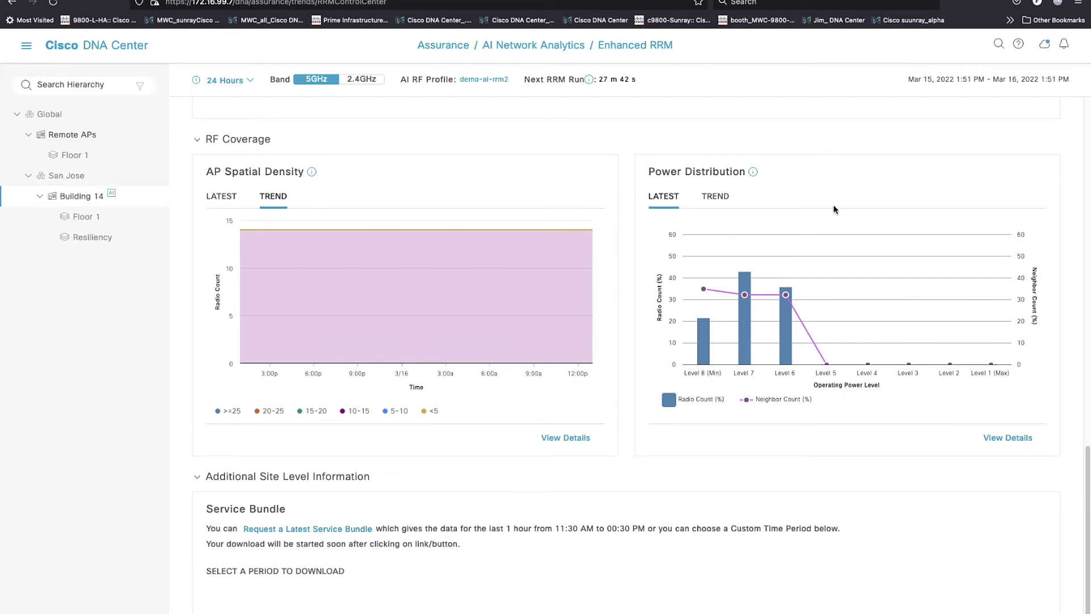
pyautogui.moveTo(756, 176)
pyautogui.moveTo(747, 358)
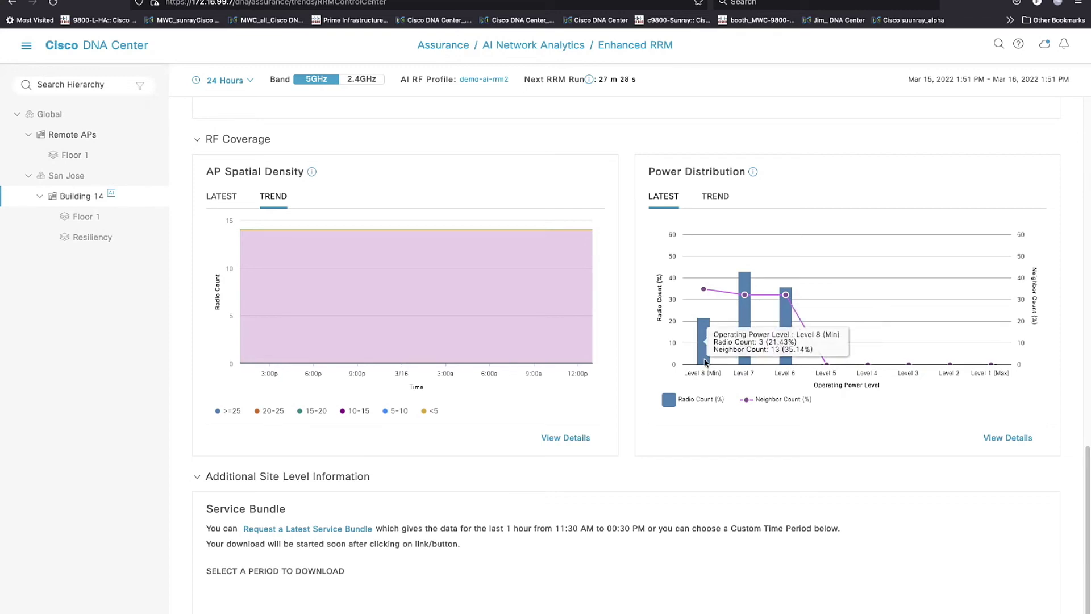
pyautogui.moveTo(787, 358)
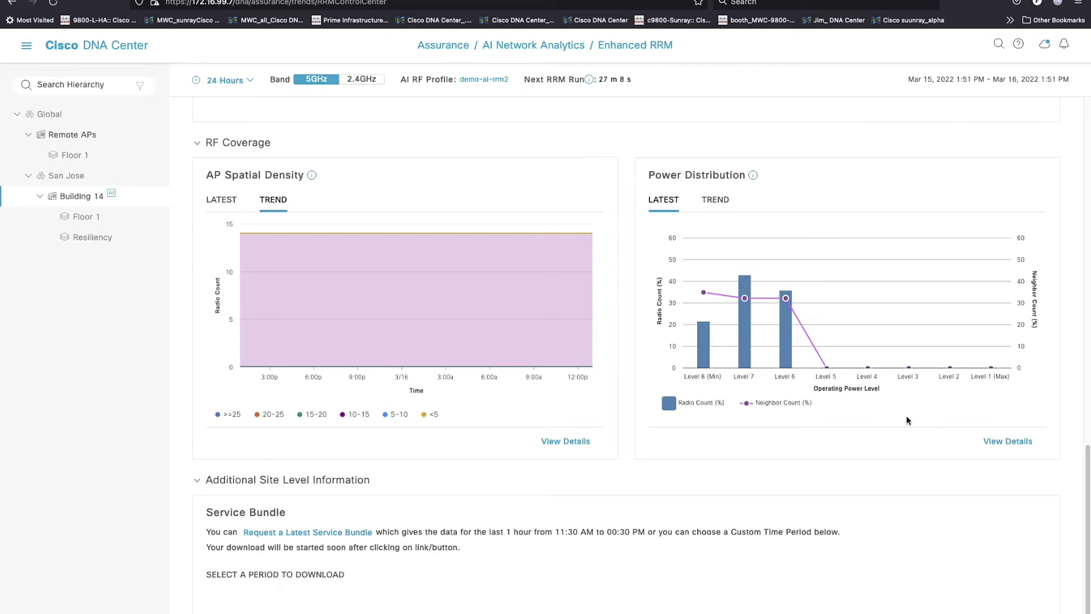
pyautogui.click(727, 205)
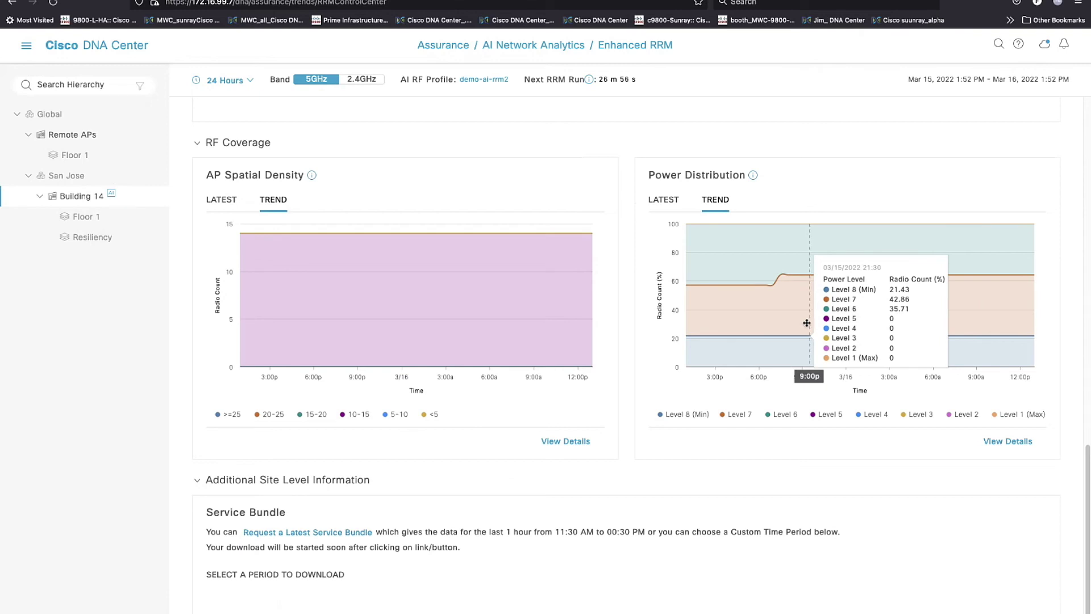
# Review the access points' Tx power in Power Distribution Details for 3/15/2022 9:30 PM.
pyautogui.click(816, 321)
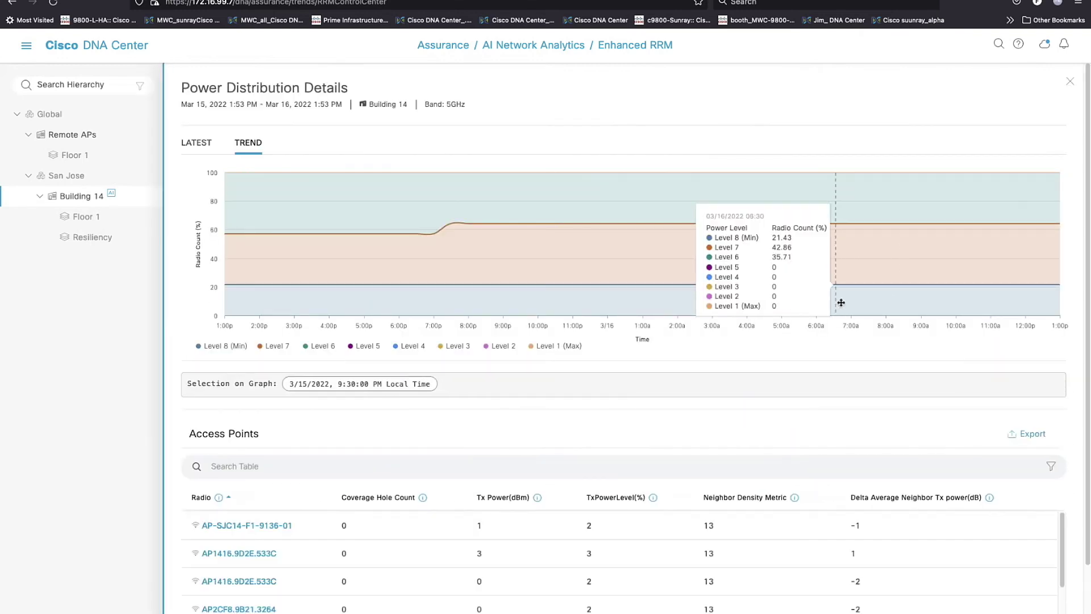
pyautogui.scroll(-3, 700, 301)
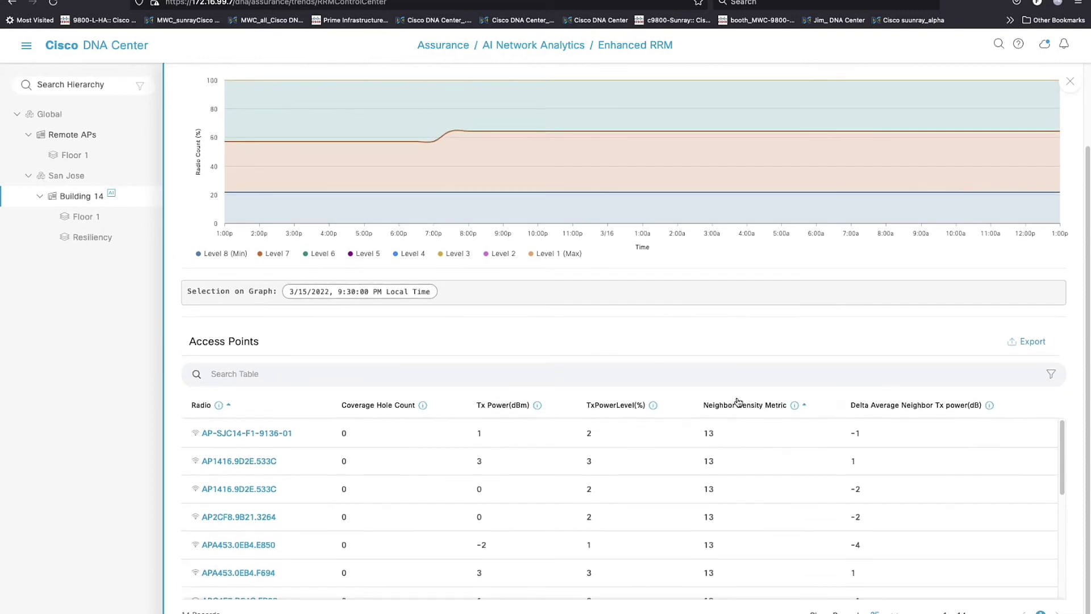
pyautogui.scroll(3, 813, 341)
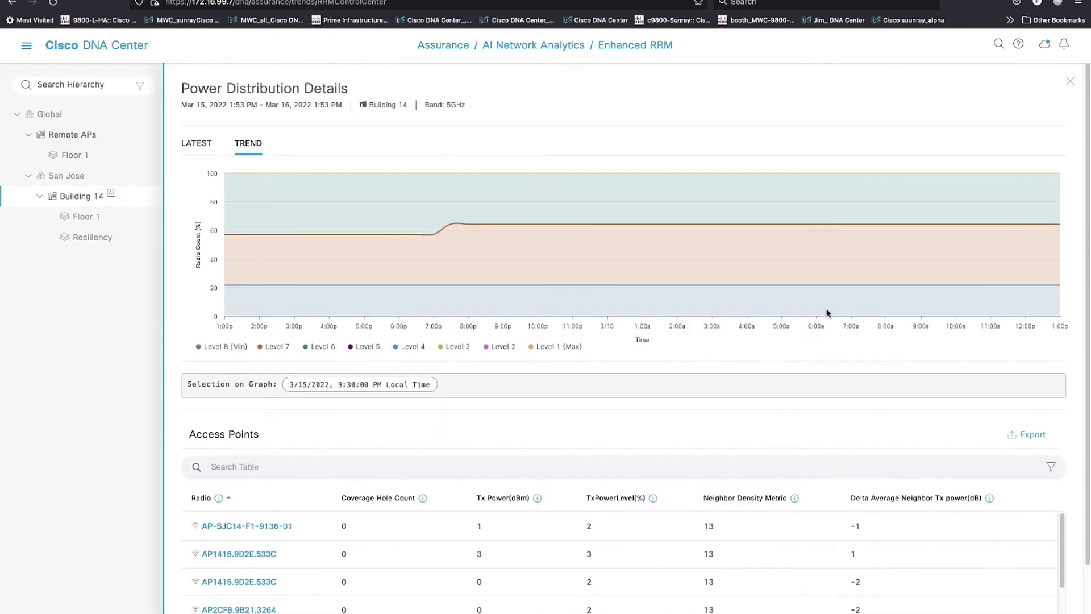
pyautogui.click(1070, 86)
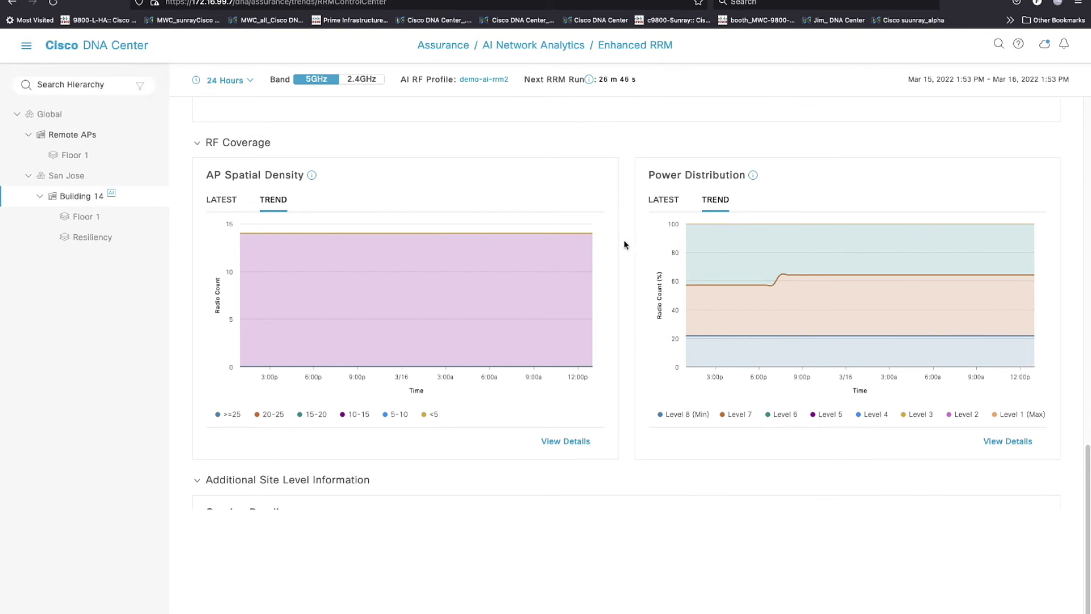
pyautogui.scroll(-3, 627, 244)
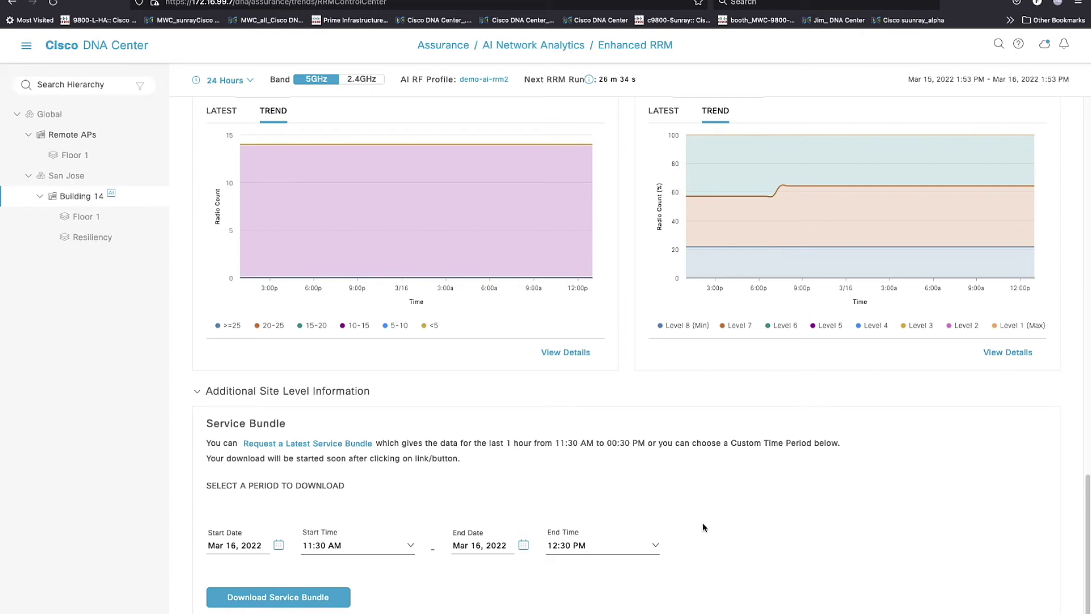
pyautogui.moveTo(578, 165)
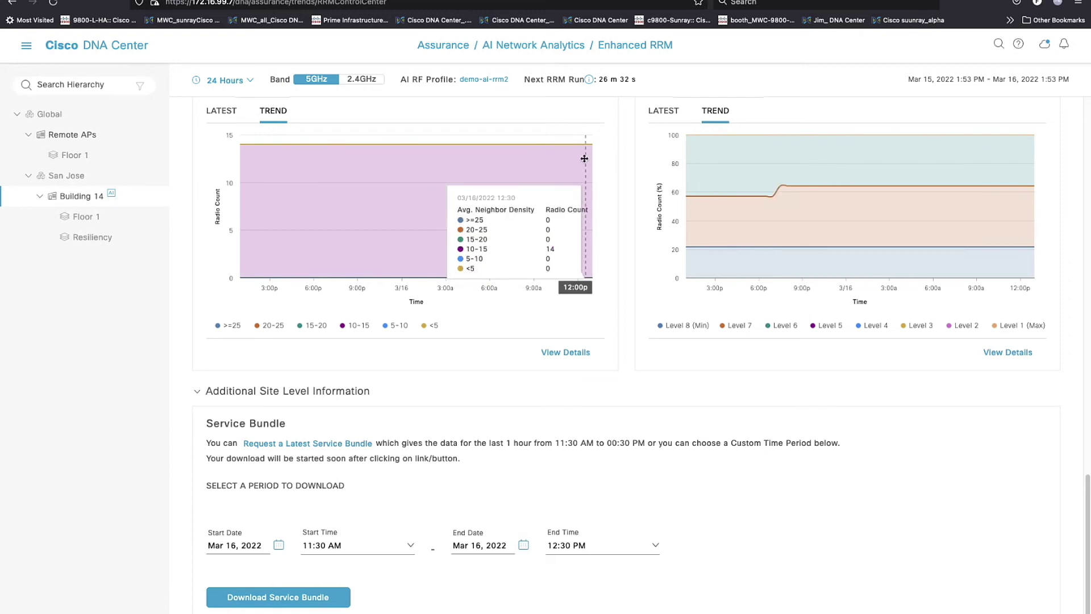
pyautogui.scroll(15, 585, 158)
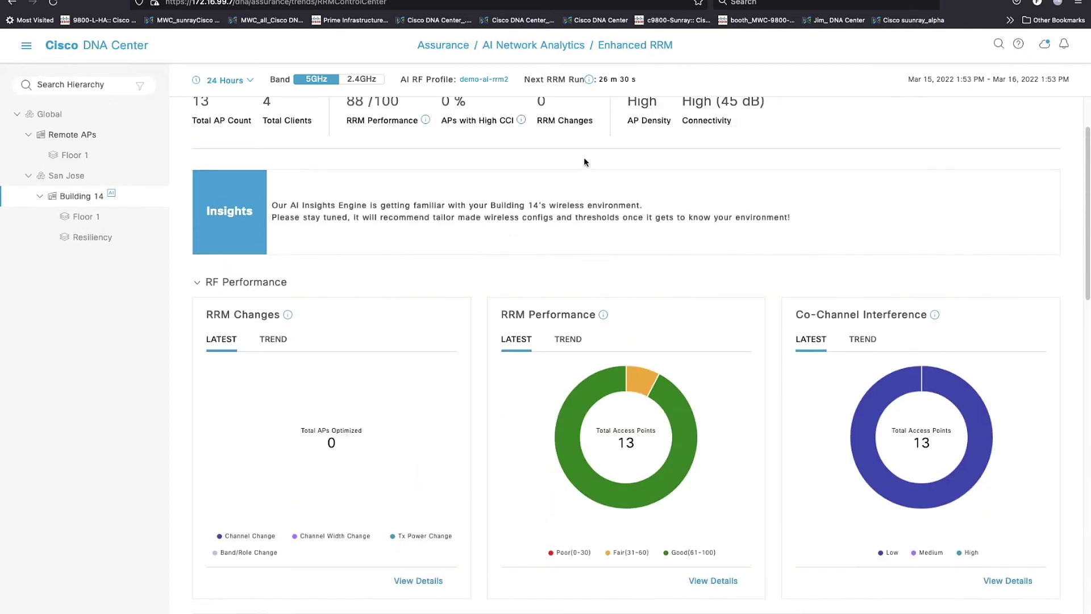
# Scroll back up to the Building 14 5GHz RF coverage summary: High AP density, 45 dB connectivity.
pyautogui.scroll(3, 585, 162)
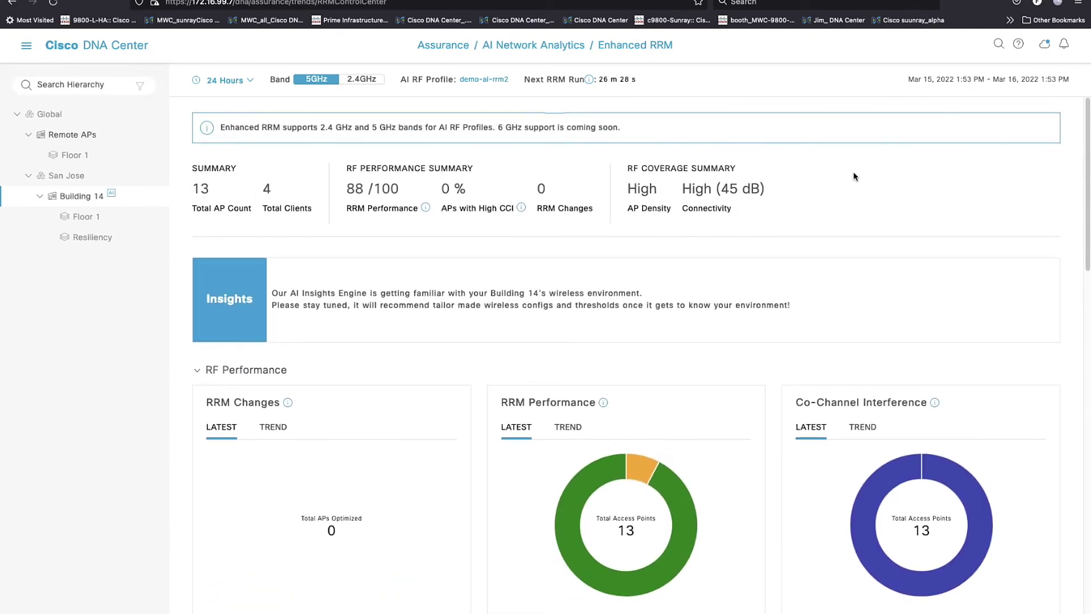